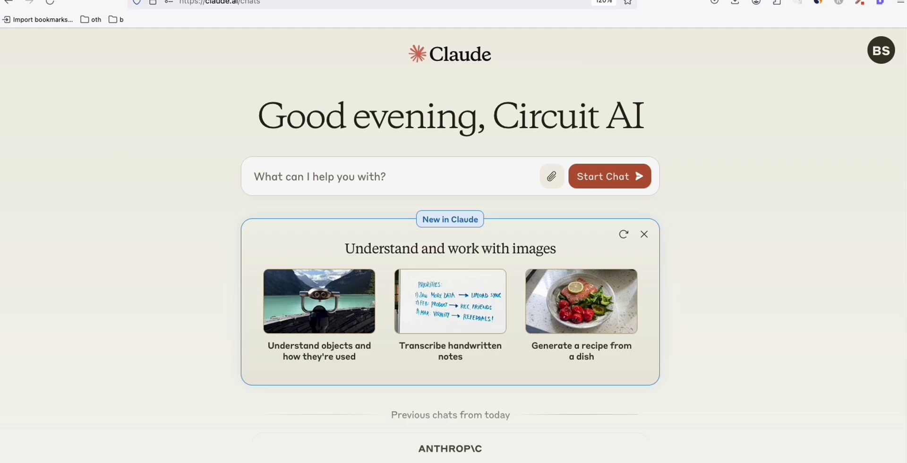
- Switch to the text editor and look through the list of money manifestation questions
key("super+Tab")
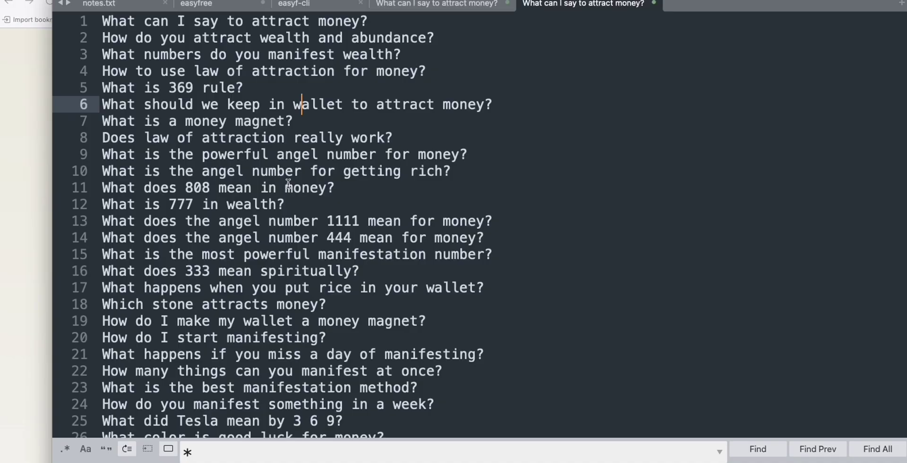
left_click(106, 24)
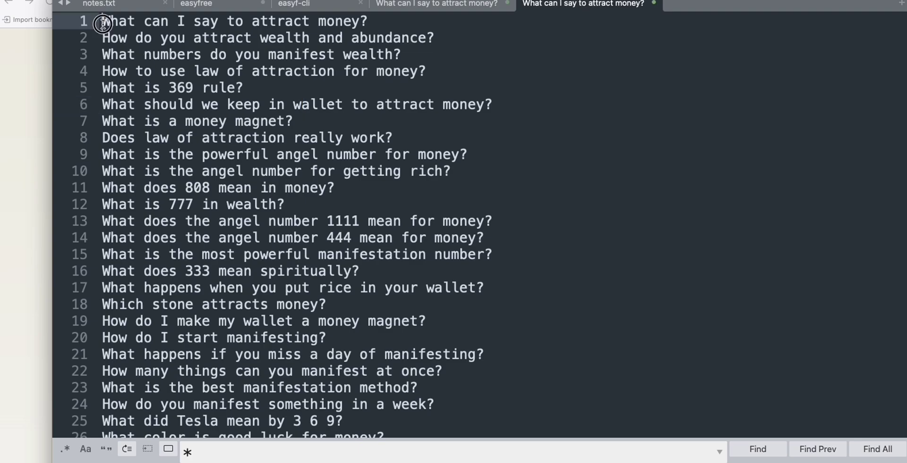
key("super+Tab")
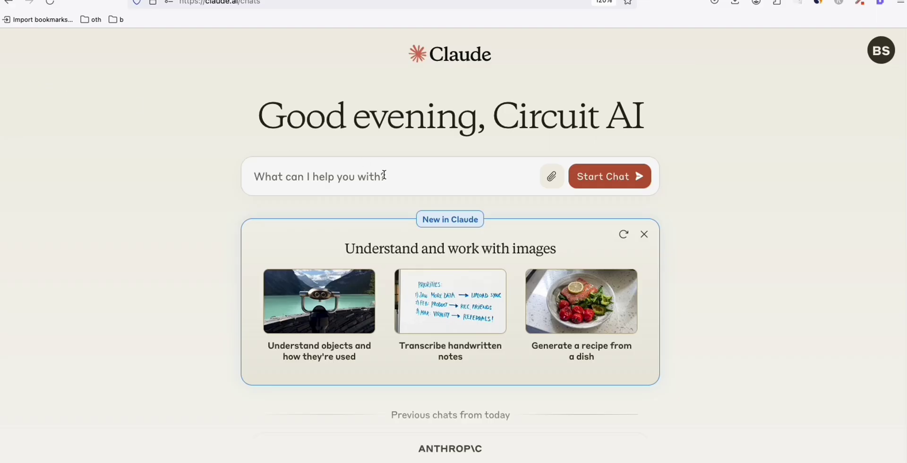
key("super+Tab")
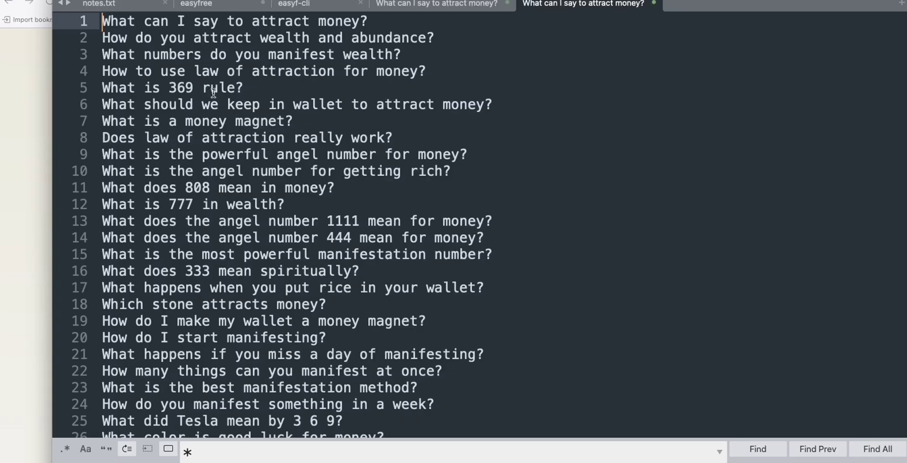
scroll(213, 93, "down", 15)
scroll(262, 173, "up", 15)
key("super+Tab")
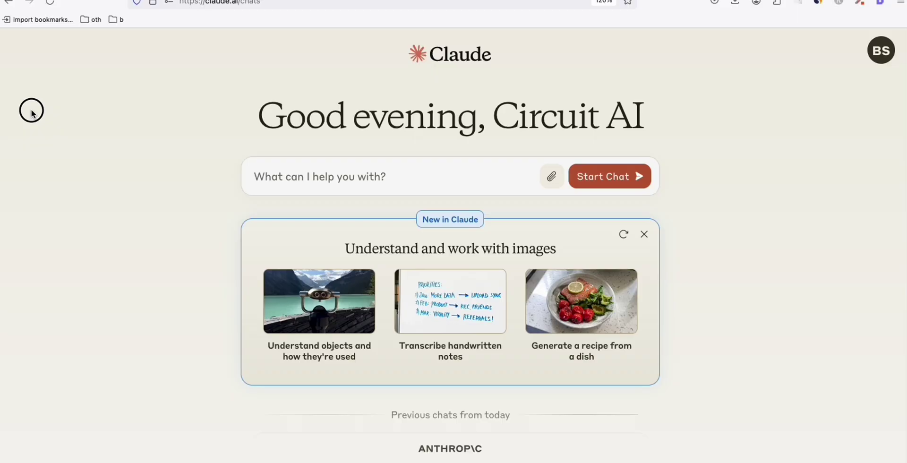
- Review the People also ask questions on the Google results page for "manifest wealth"
key("ctrl+Tab")
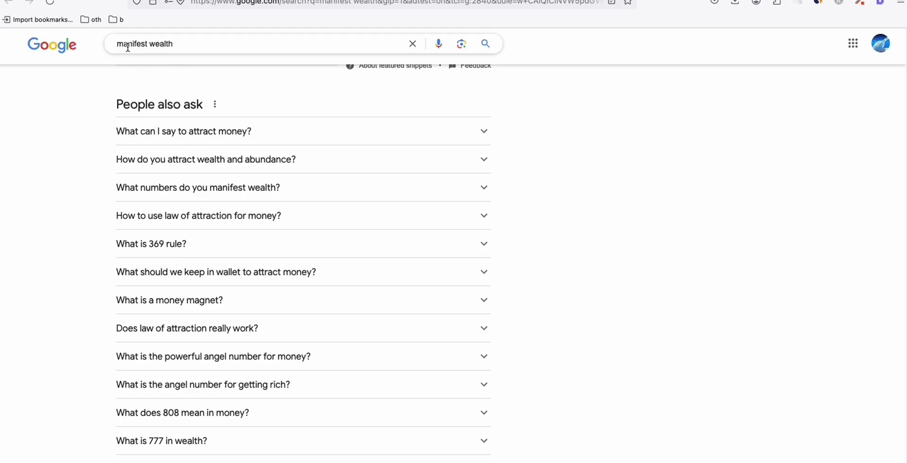
scroll(95, 107, "down", 3)
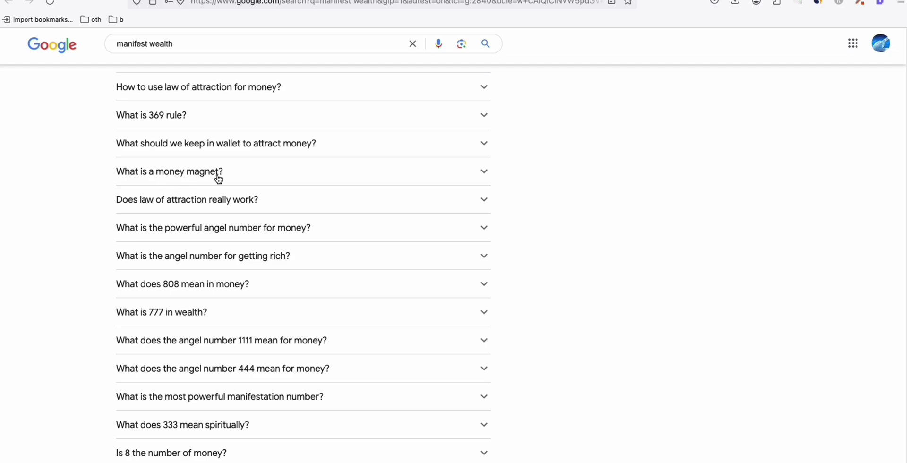
scroll(217, 178, "up", 4)
scroll(204, 156, "down", 1)
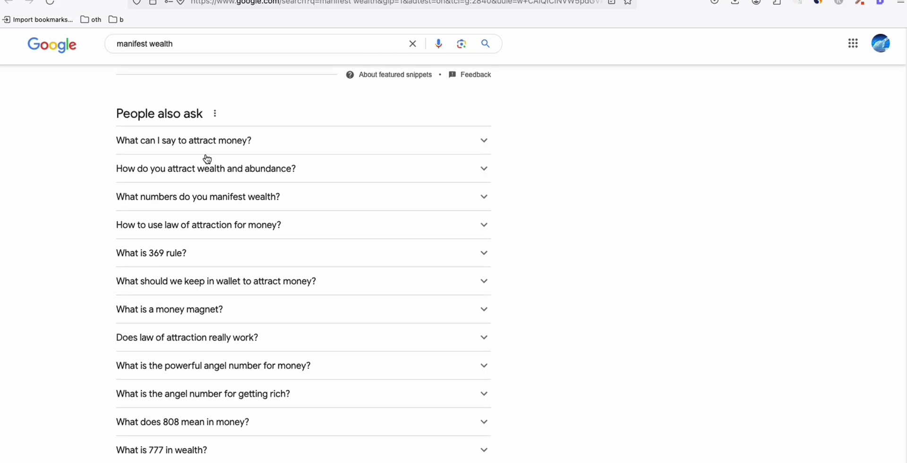
scroll(118, 156, "down", 1)
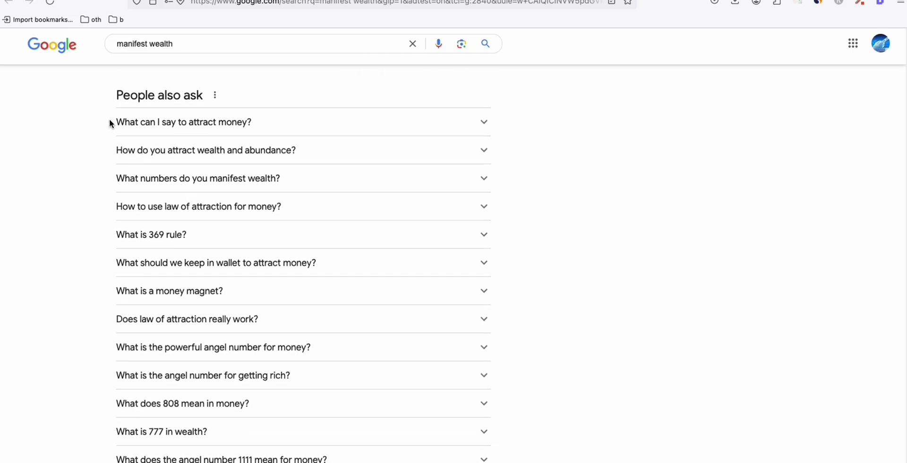
- Expand and collapse several People also ask questions, including "What should we keep in wallet to attract money?"
left_click(483, 150)
left_click(485, 150)
left_click(489, 130)
left_click(486, 124)
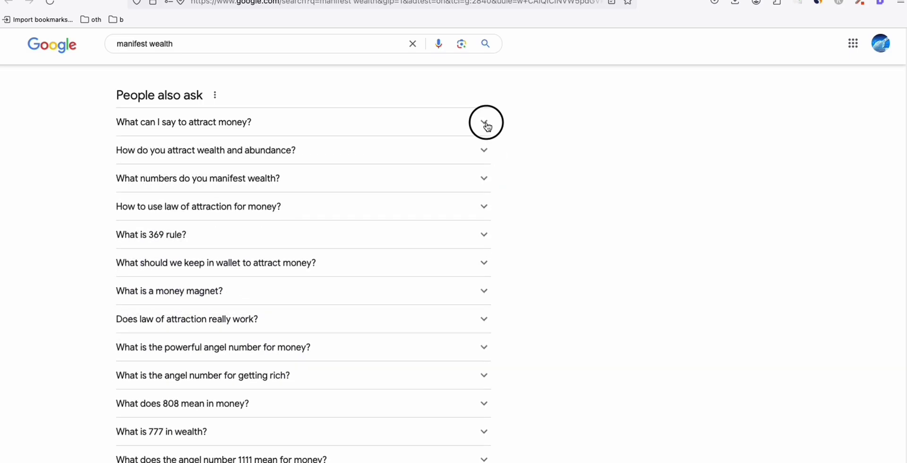
left_click(486, 124)
left_click(486, 124)
scroll(486, 156, "down", 1)
left_click(487, 179)
left_click(487, 180)
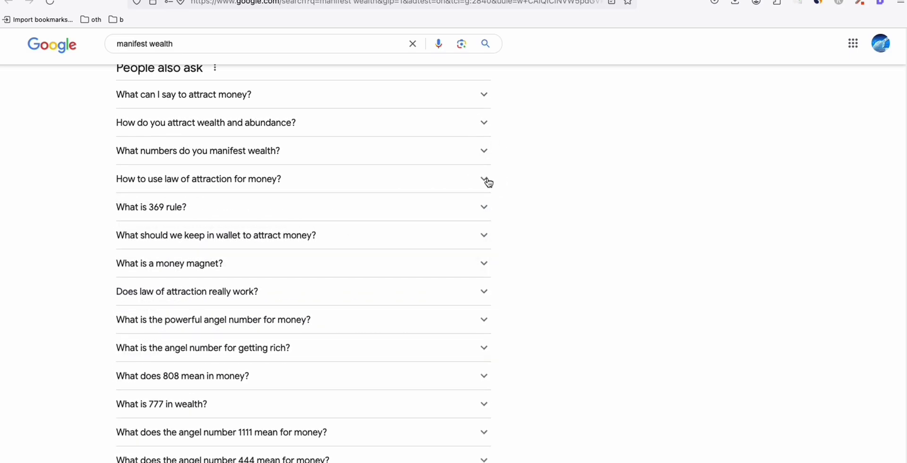
left_click(488, 207)
left_click(489, 208)
scroll(489, 210, "down", 1)
left_click(486, 215)
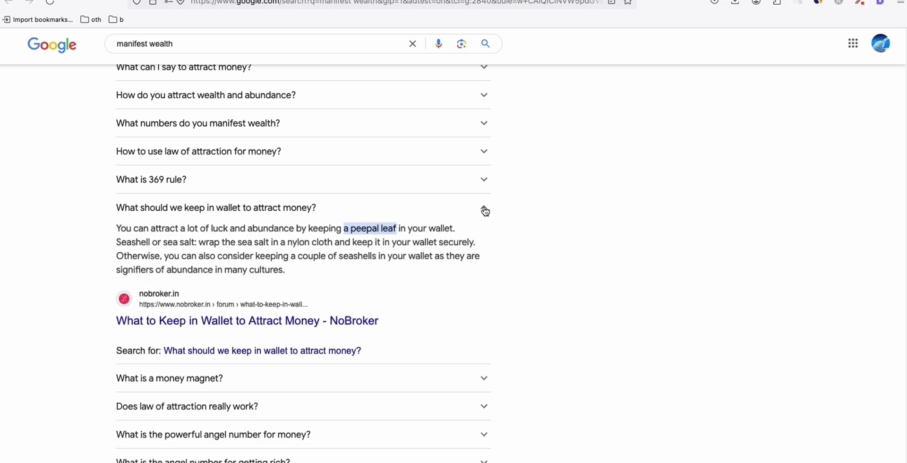
left_click(483, 208)
- Switch to the text editor and copy the first 50 questions, ending with "What should you not say when manifesting?"
key("super+Tab")
scroll(384, 213, "down", 14)
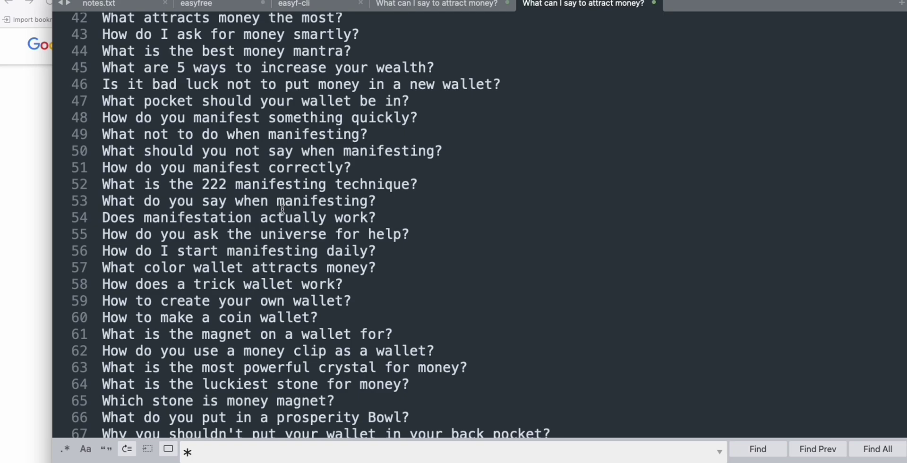
scroll(283, 212, "down", 2)
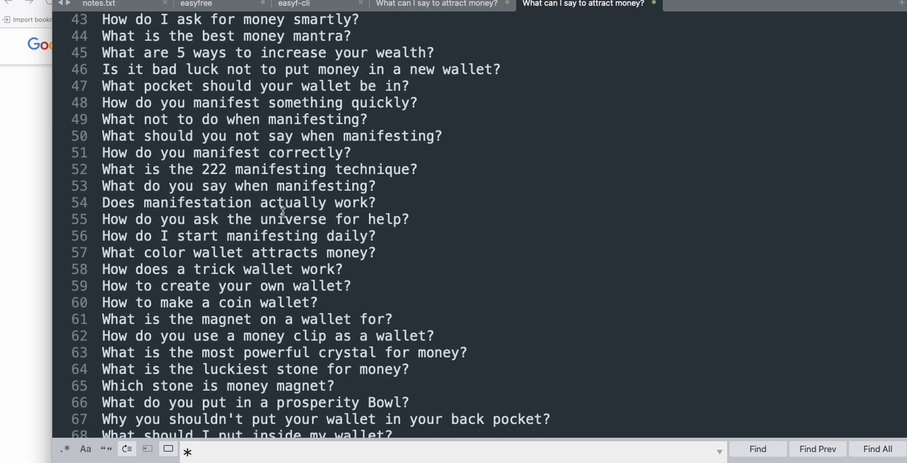
key("super+Up")
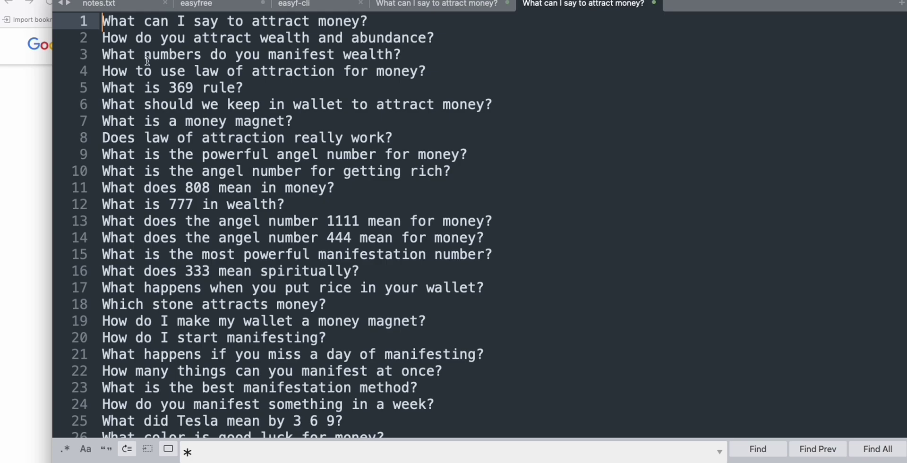
scroll(181, 114, "down", 9)
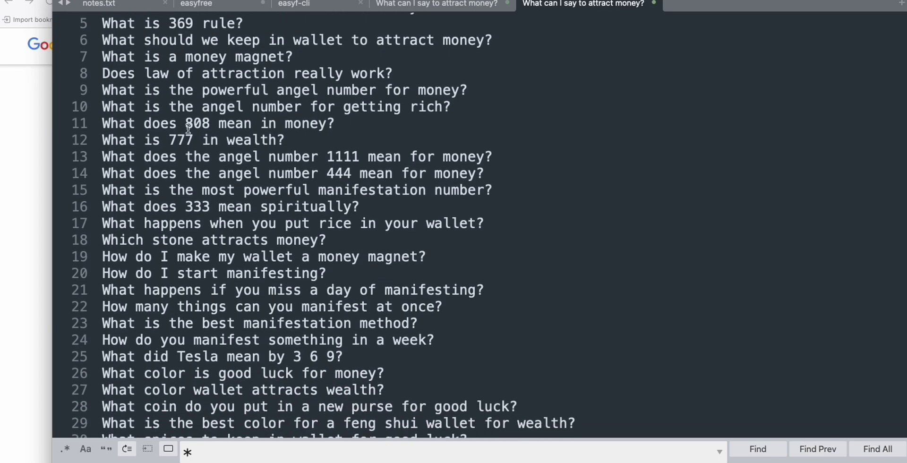
left_click(378, 371, "shift")
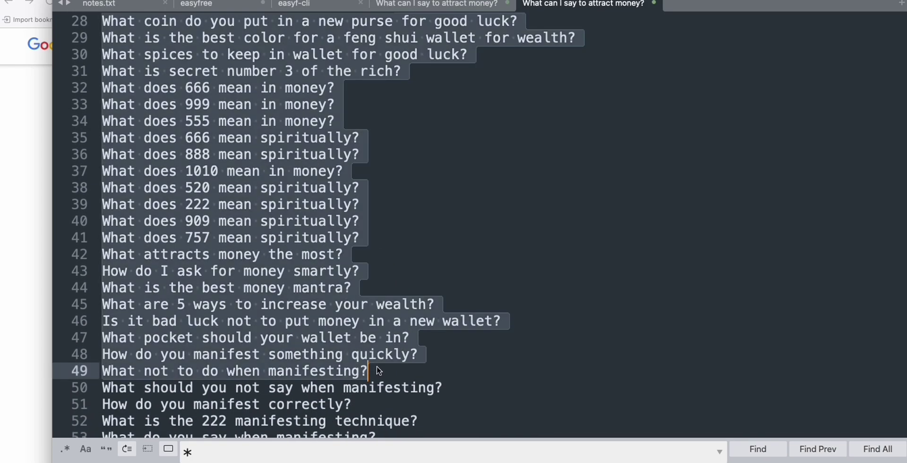
left_click(443, 388, "shift")
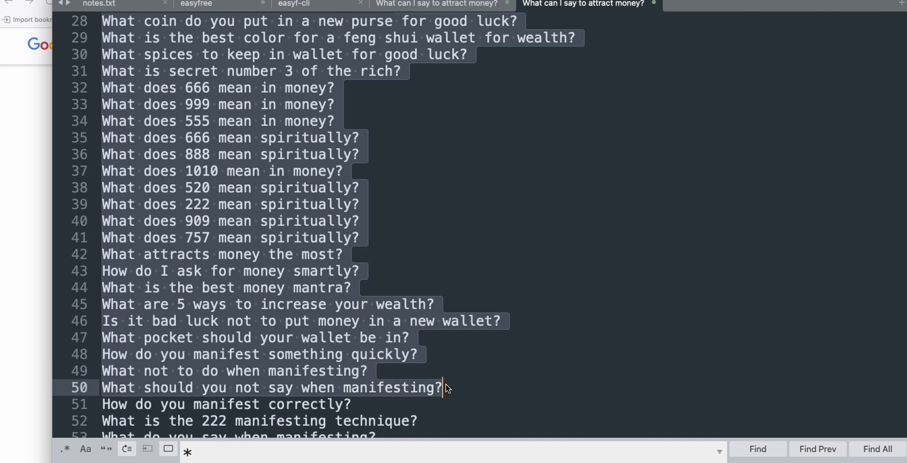
- Return to the browser, open the Generate Bulk Articles page and check the Claude writer engine's article limit per batch
left_click(27, 140)
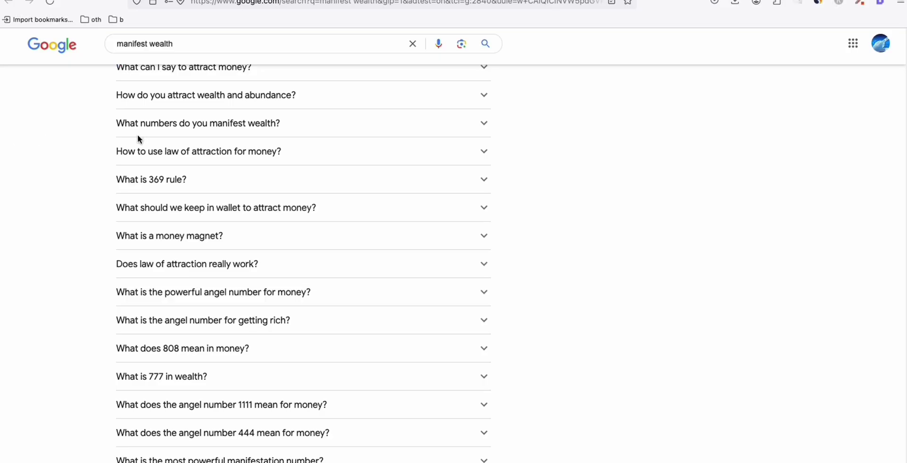
left_click(717, 3)
scroll(355, 141, "down", 5)
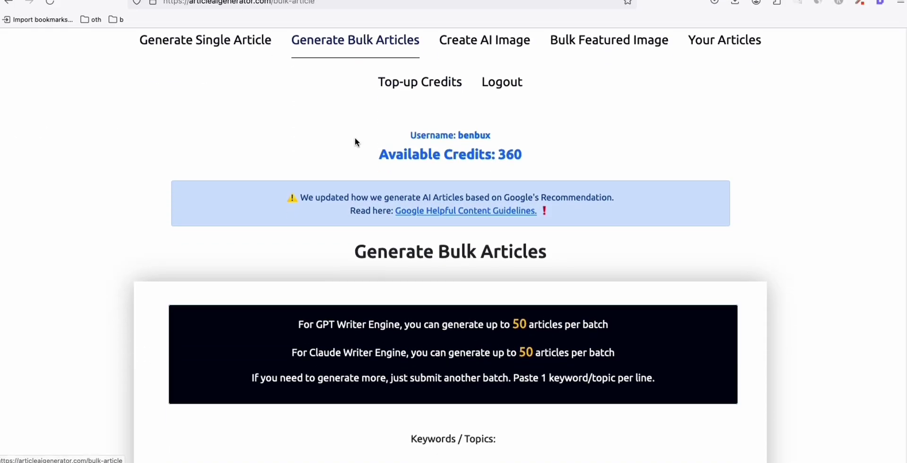
left_click_drag(303, 258, 370, 265)
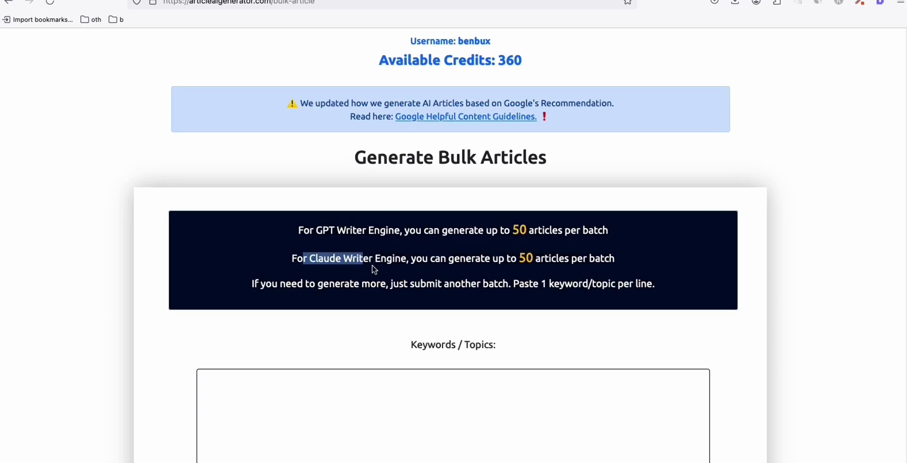
left_click(490, 265)
left_click_drag(519, 258, 533, 247)
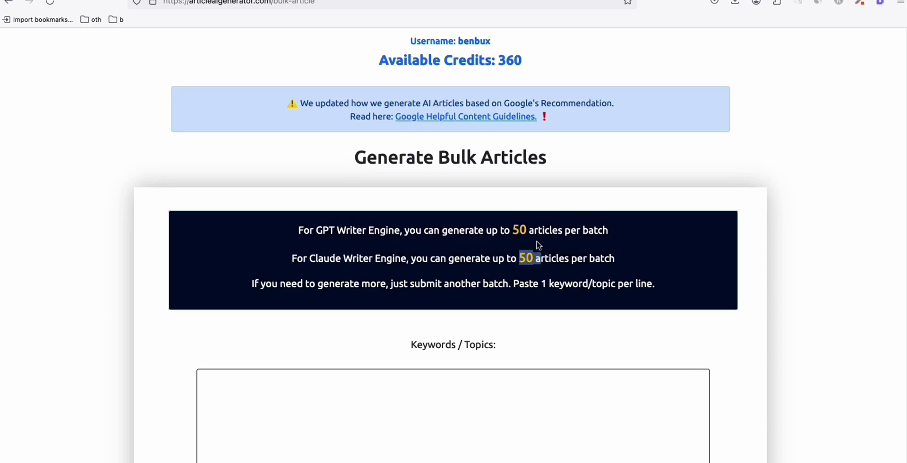
- Paste the copied questions into the Keywords / Topics field
scroll(540, 245, "down", 3)
left_click(311, 287)
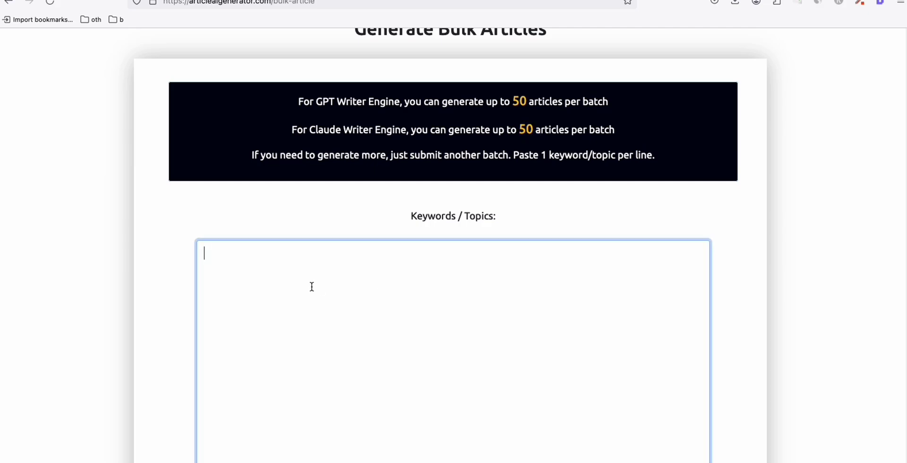
key("ctrl+v")
- Choose Claude (50 articles per batch) as the writer engine
scroll(726, 194, "down", 4)
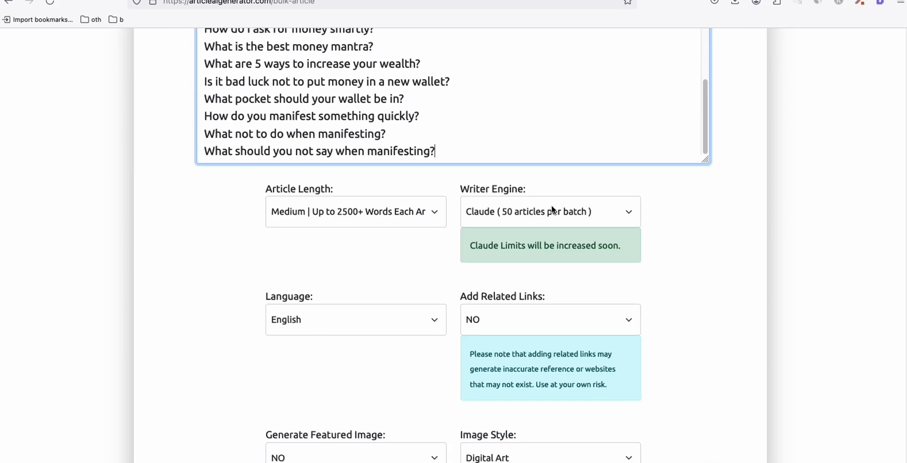
left_click(551, 211)
left_click(502, 206)
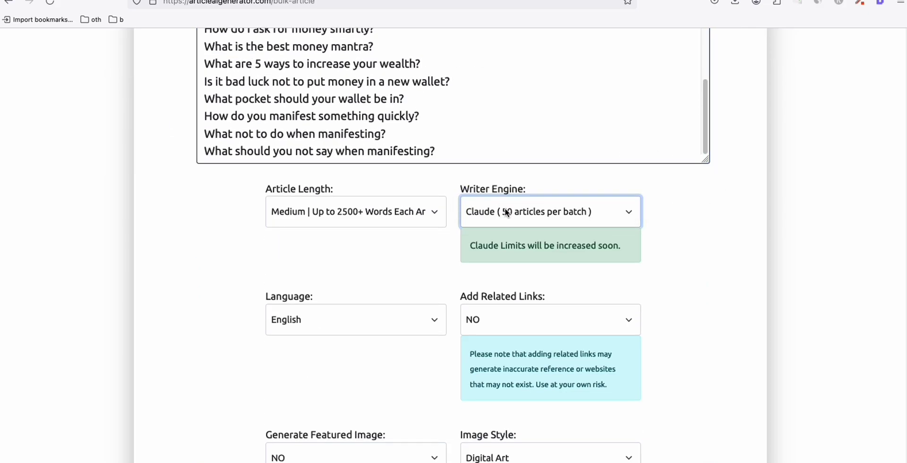
left_click(385, 237)
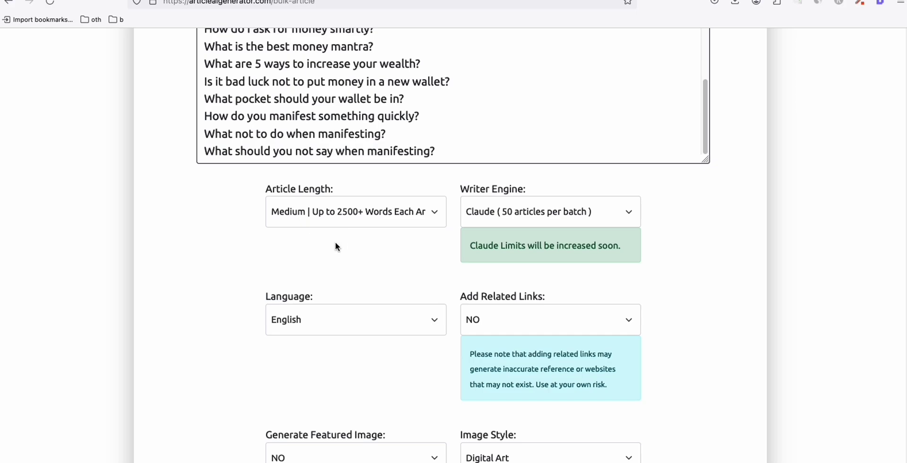
- Set Auto Post to YES and the post status to DRAFT for the bulk articles
scroll(367, 229, "down", 4)
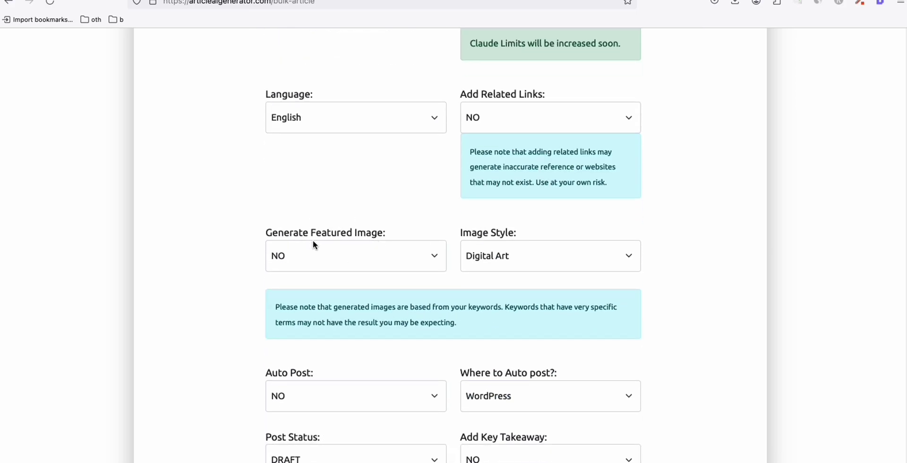
scroll(338, 259, "down", 1)
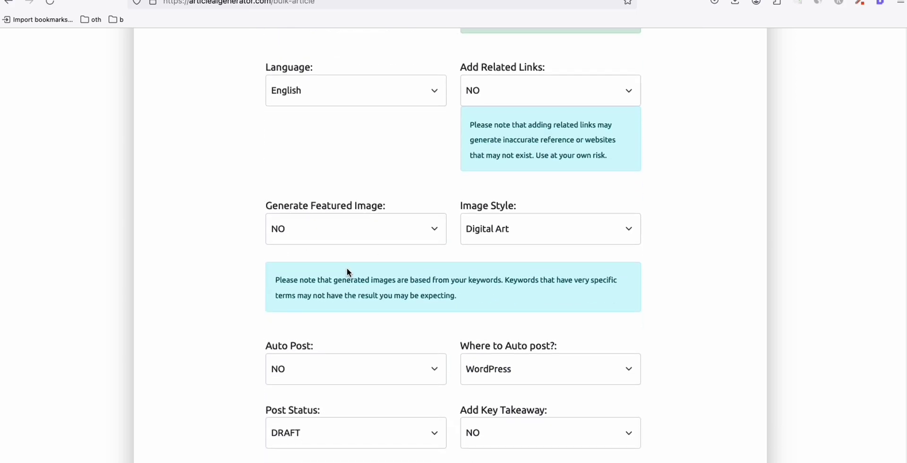
scroll(347, 272, "up", 4)
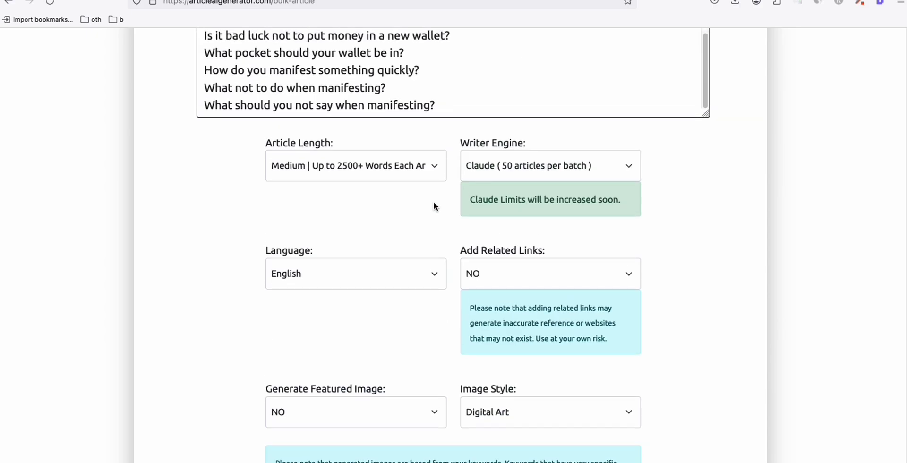
scroll(432, 208, "up", 2)
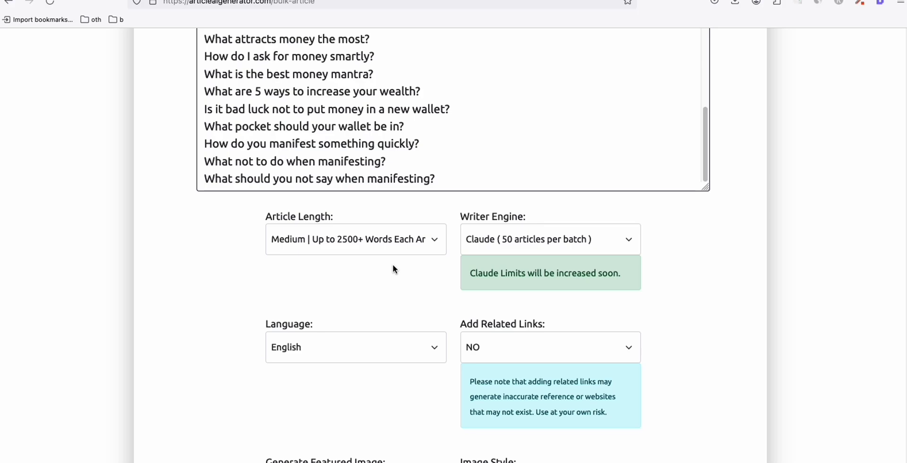
scroll(393, 264, "down", 8)
left_click(310, 191)
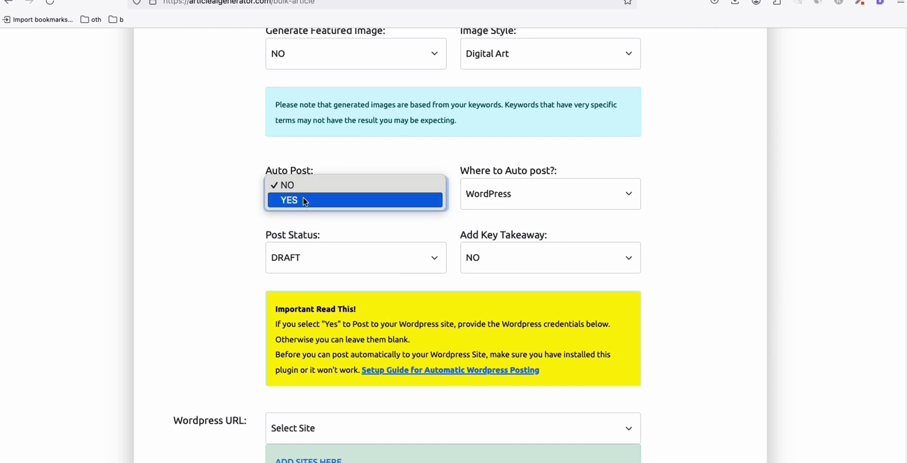
left_click(304, 198)
scroll(217, 211, "down", 1)
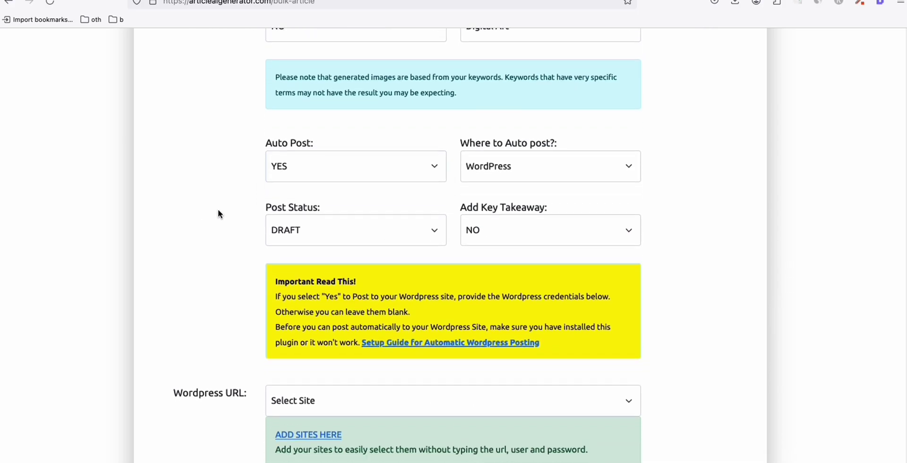
scroll(236, 222, "down", 1)
left_click(339, 220)
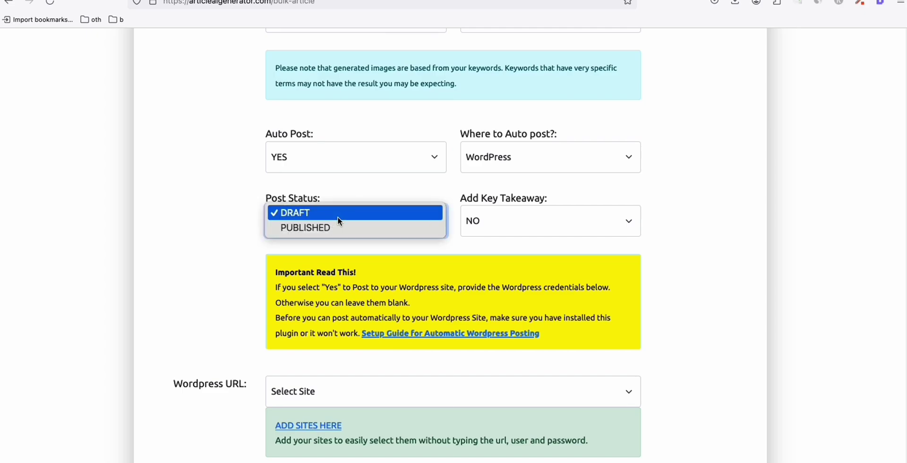
left_click(318, 213)
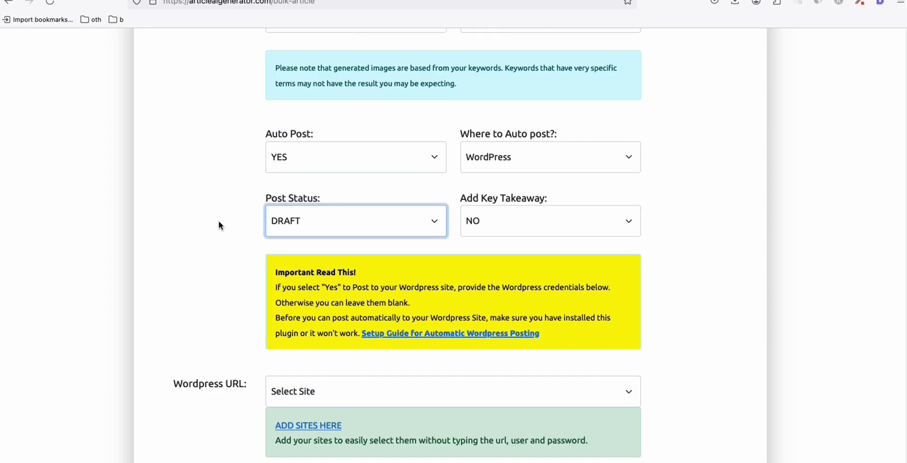
scroll(220, 222, "up", 10)
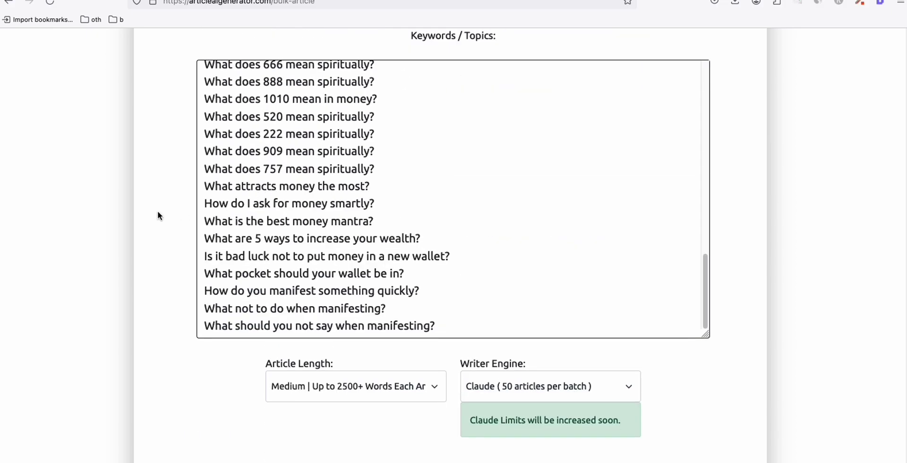
scroll(158, 210, "down", 10)
scroll(183, 232, "down", 3)
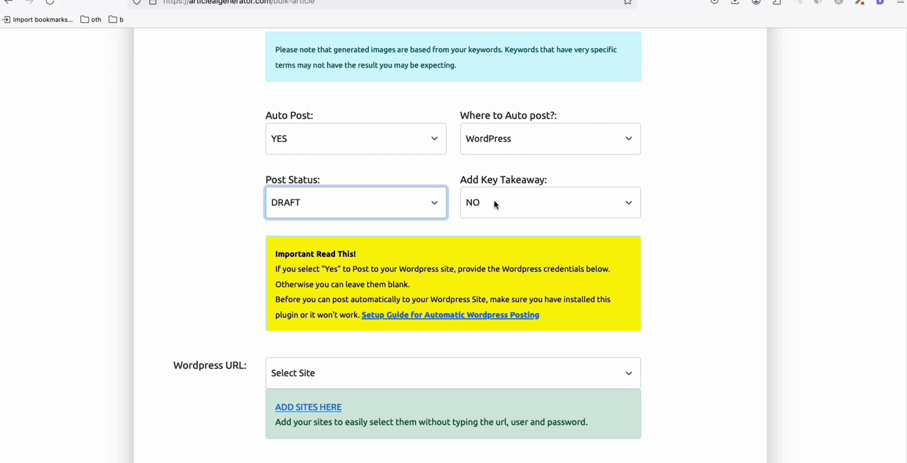
left_click(670, 194)
scroll(669, 178, "down", 2)
left_click(319, 283)
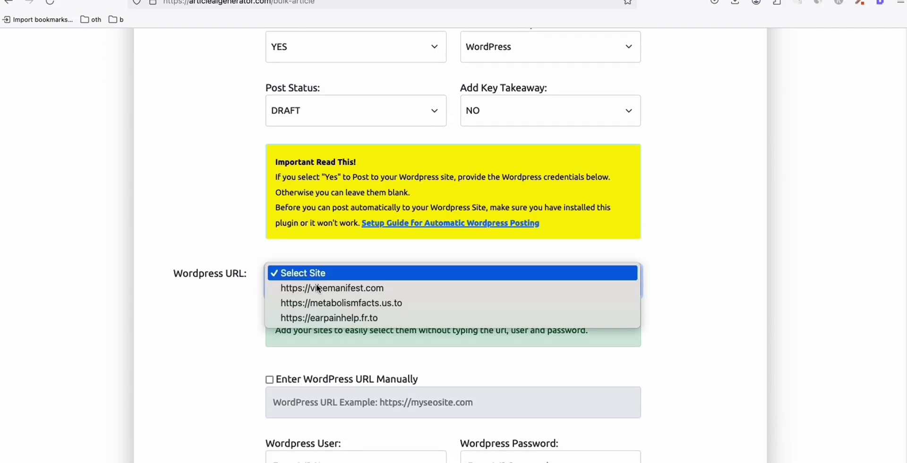
left_click(321, 289)
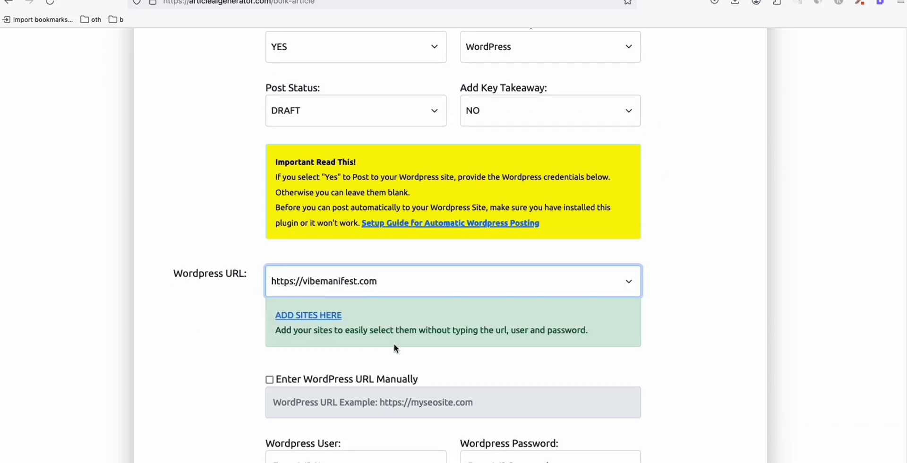
- Review the keywords, writer engine and auto-post settings and submit the bulk articles for generation
scroll(194, 301, "down", 1)
scroll(197, 275, "up", 15)
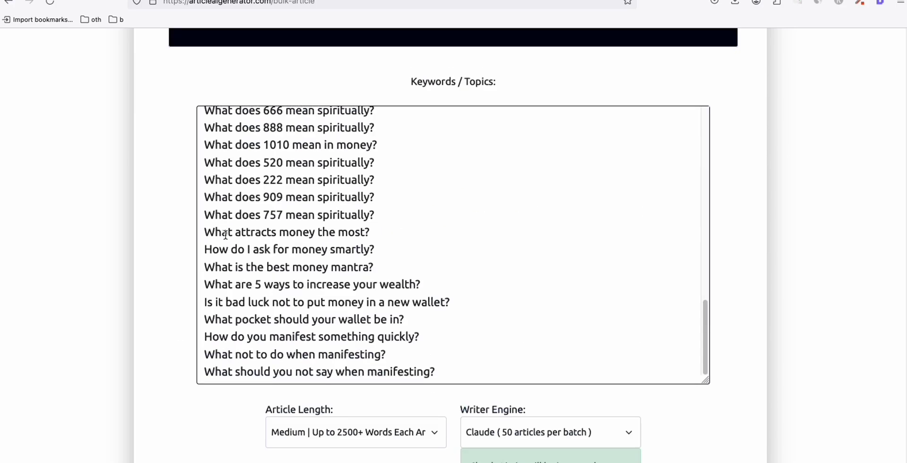
scroll(236, 231, "down", 4)
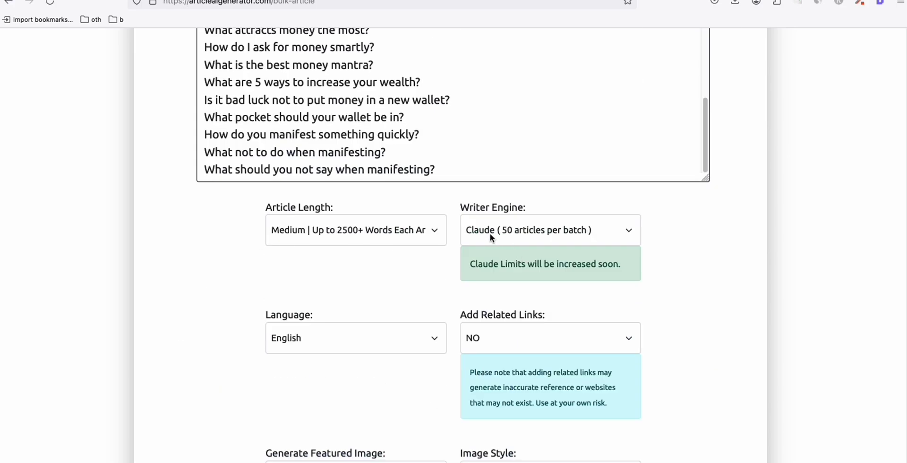
scroll(196, 280, "down", 2)
scroll(200, 281, "down", 6)
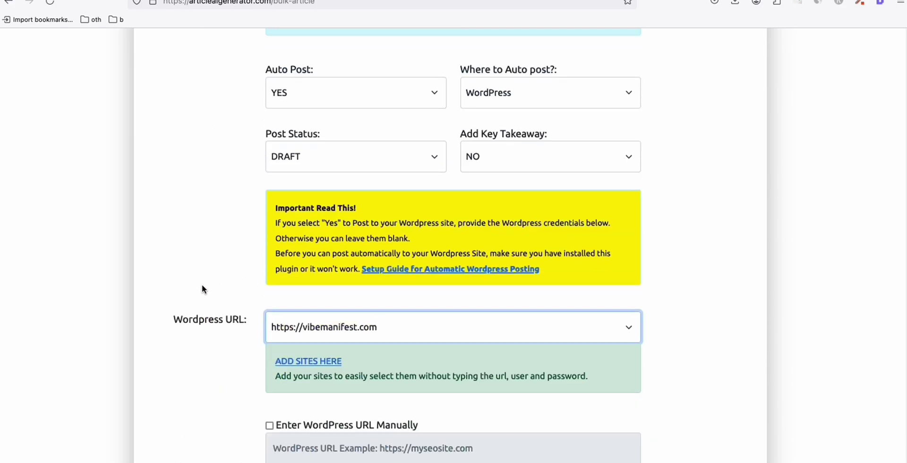
scroll(203, 288, "down", 4)
left_click(264, 418)
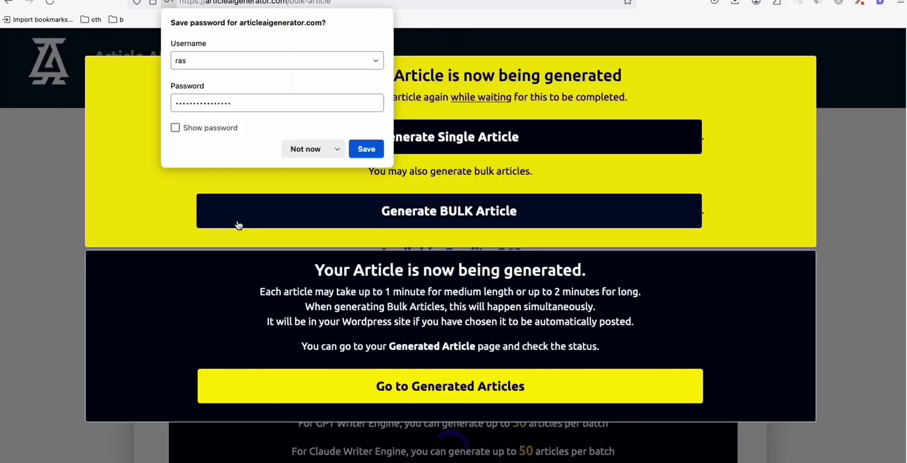
- Switch to the text editor for the next batch of questions and put them into the Keywords / Topics field
left_click(243, 263)
key("super+Tab")
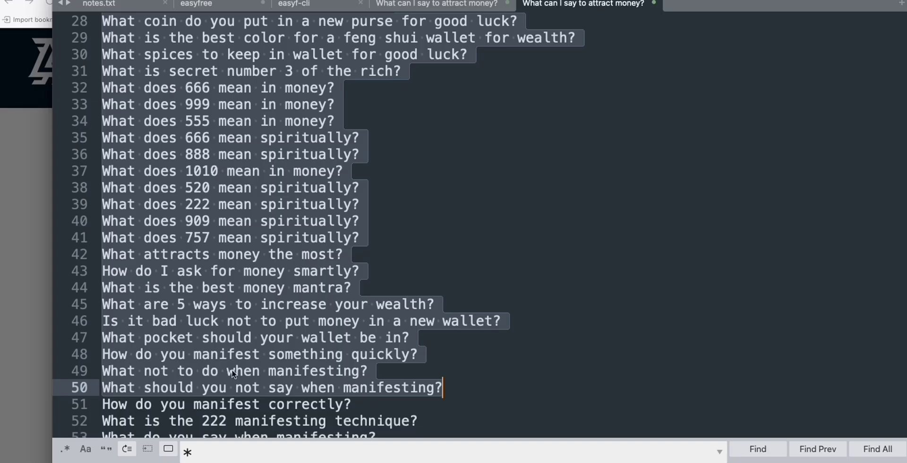
scroll(122, 319, "down", 4)
key("Right")
scroll(163, 241, "down", 12)
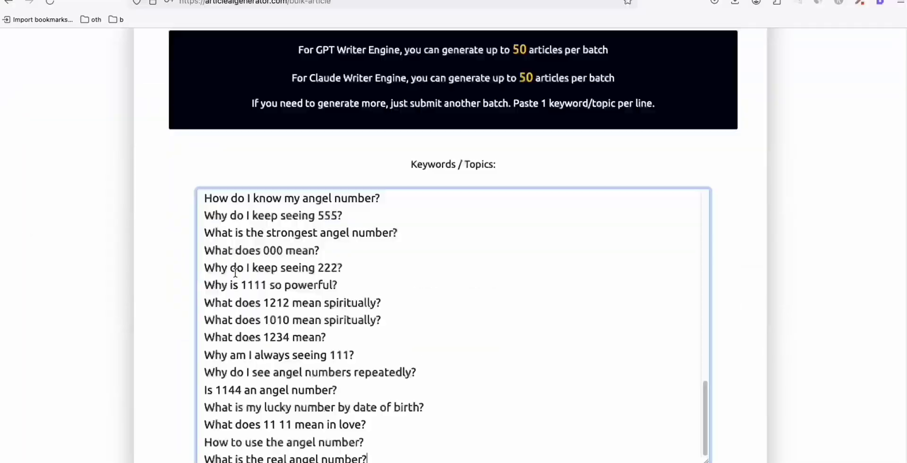
- Submit the second batch with the Claude writer engine and open the Generated Articles list to check the article statuses
scroll(181, 296, "down", 7)
scroll(180, 296, "down", 5)
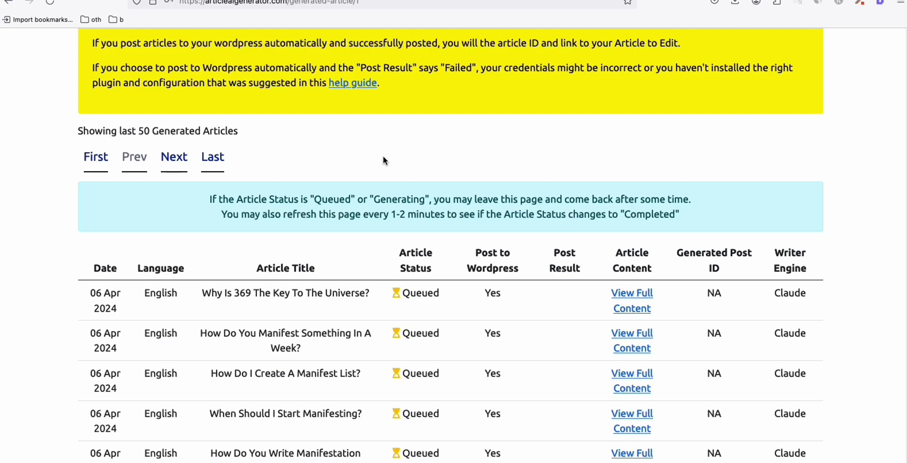
scroll(392, 175, "down", 3)
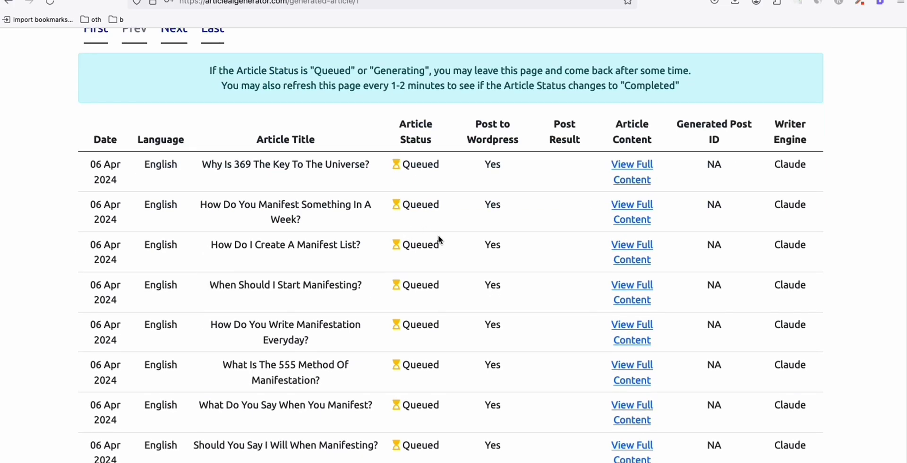
scroll(438, 235, "down", 1)
scroll(795, 151, "down", 3)
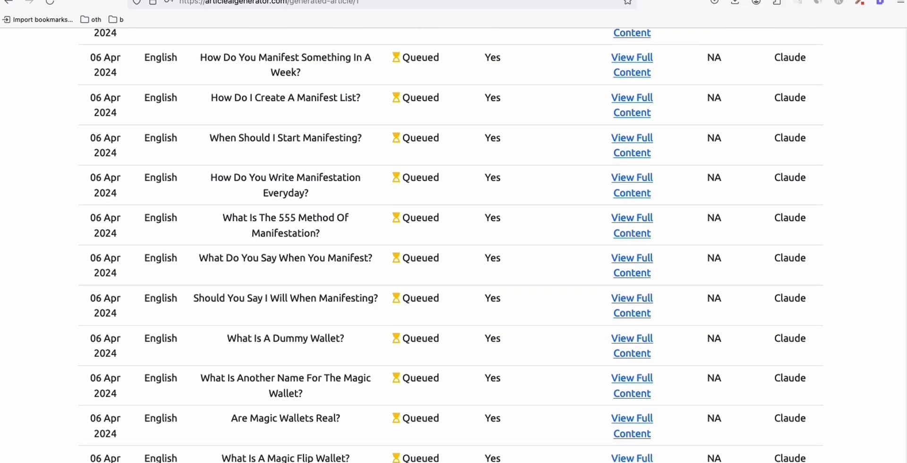
- Switch to the WordPress Posts list of vibemanifest.com, filter it to Drafts and refresh the list
key("ctrl+Tab")
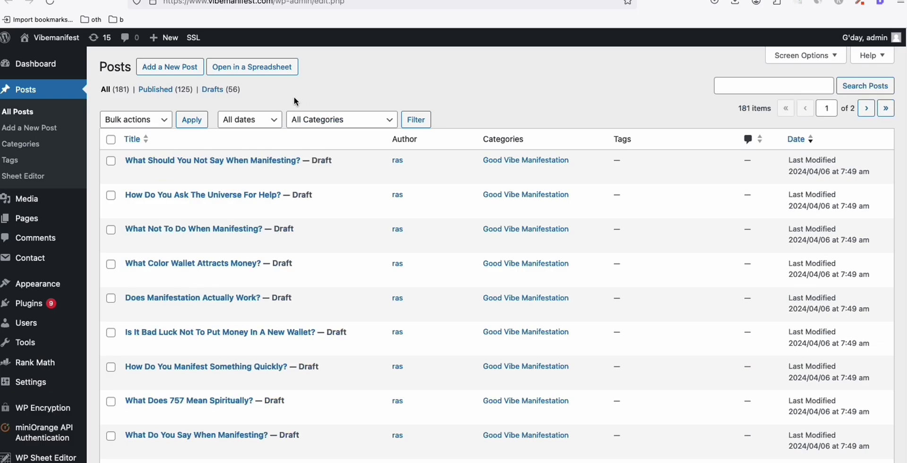
left_click(228, 91)
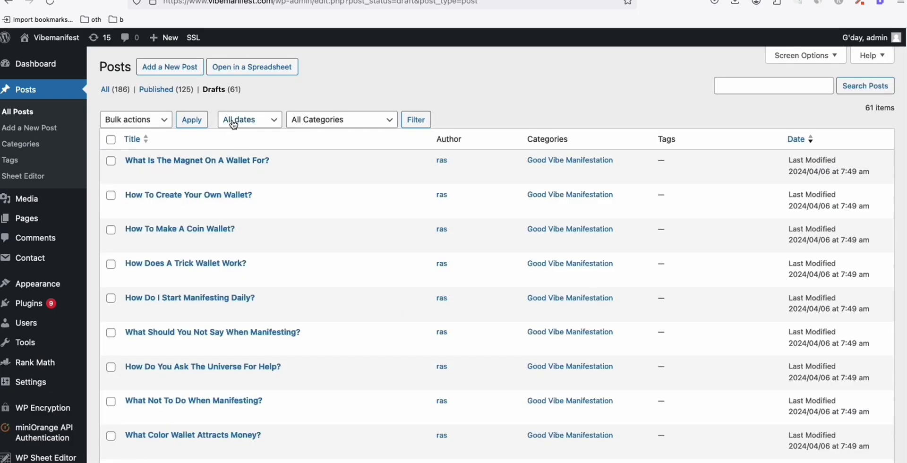
left_click(231, 94)
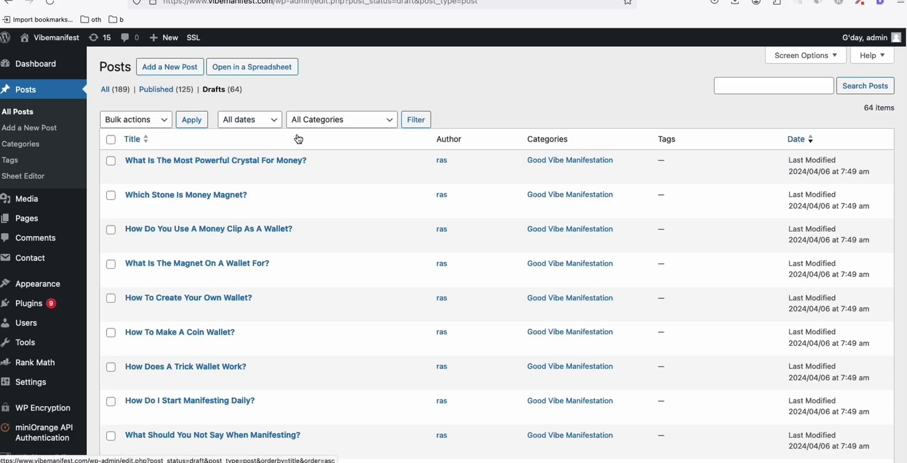
- Open the preview of the draft "What Is The Most Powerful Crystal For Money?" in a new tab
scroll(298, 138, "down", 2)
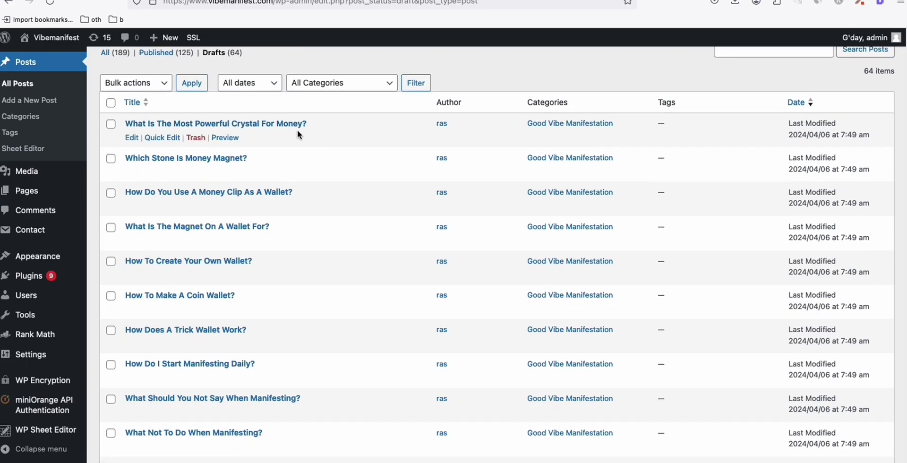
scroll(244, 152, "up", 1)
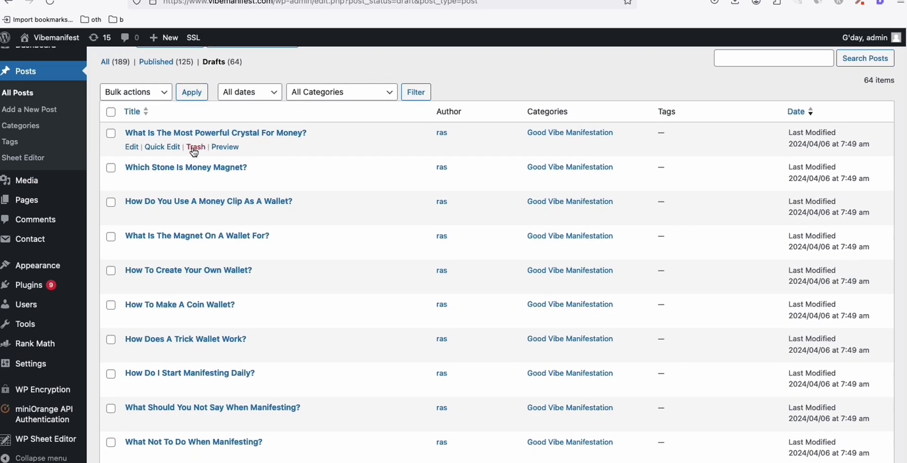
right_click(226, 147)
left_click(298, 152)
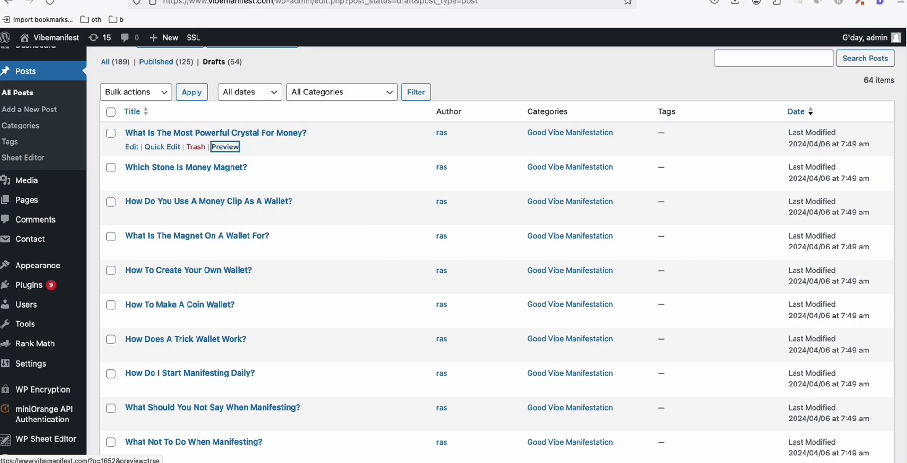
key("Return")
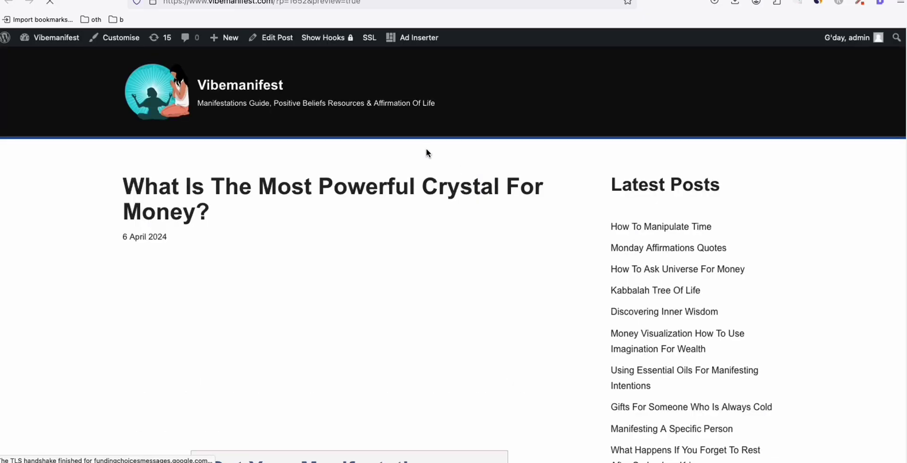
- Read through the previewed article from its introduction to the conclusion, examining the headings and section text
scroll(426, 148, "down", 7)
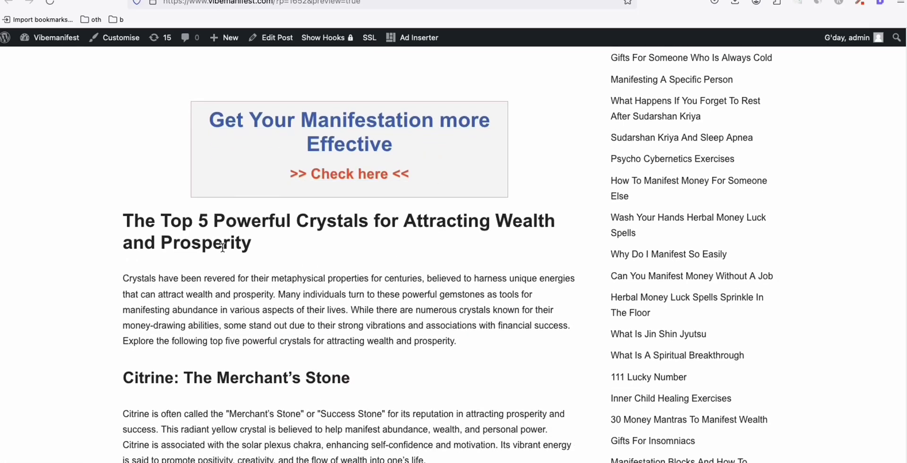
scroll(220, 264, "up", 3)
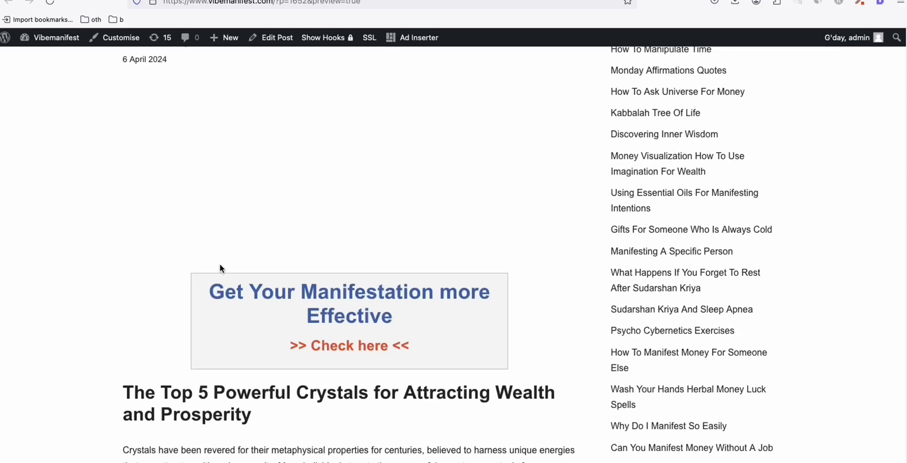
scroll(219, 267, "down", 2)
scroll(227, 276, "down", 2)
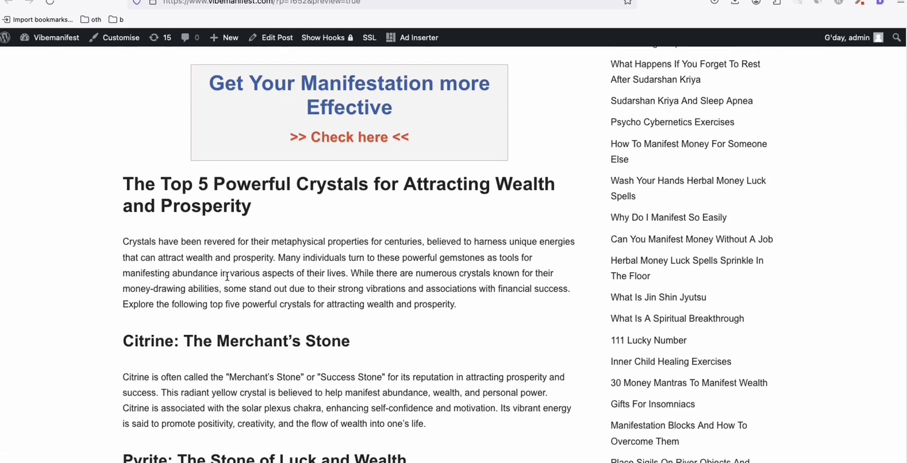
scroll(209, 262, "down", 2)
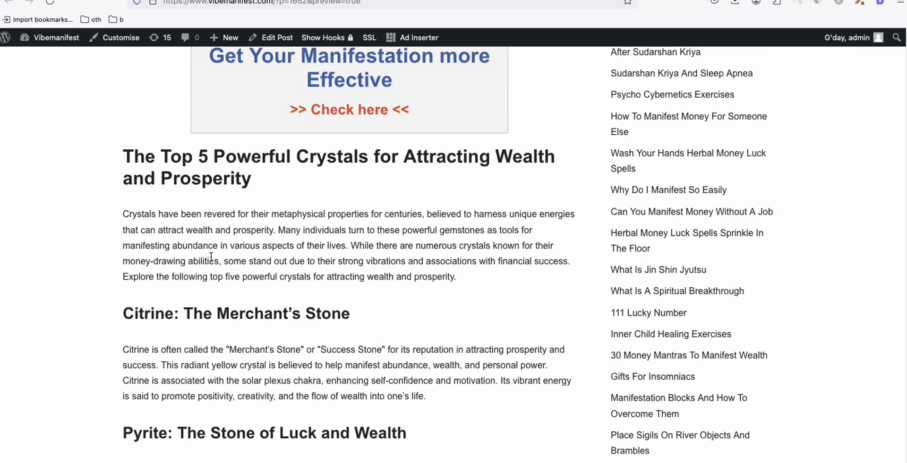
scroll(212, 257, "down", 5)
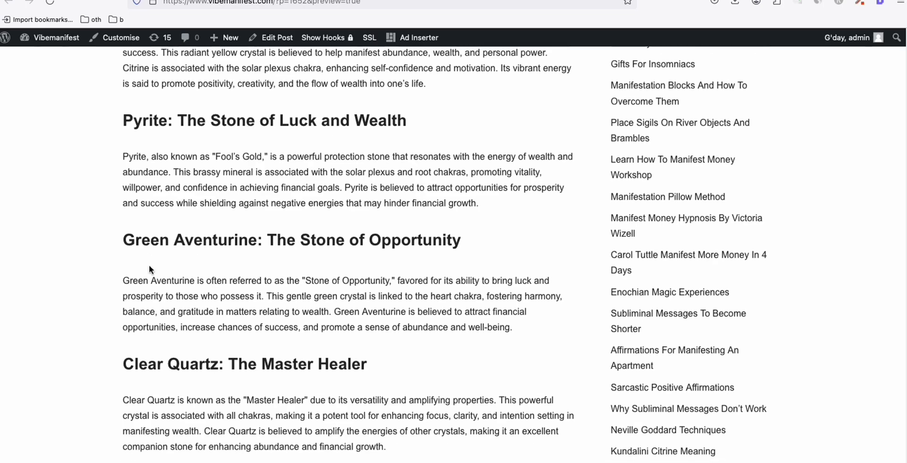
scroll(196, 244, "down", 2)
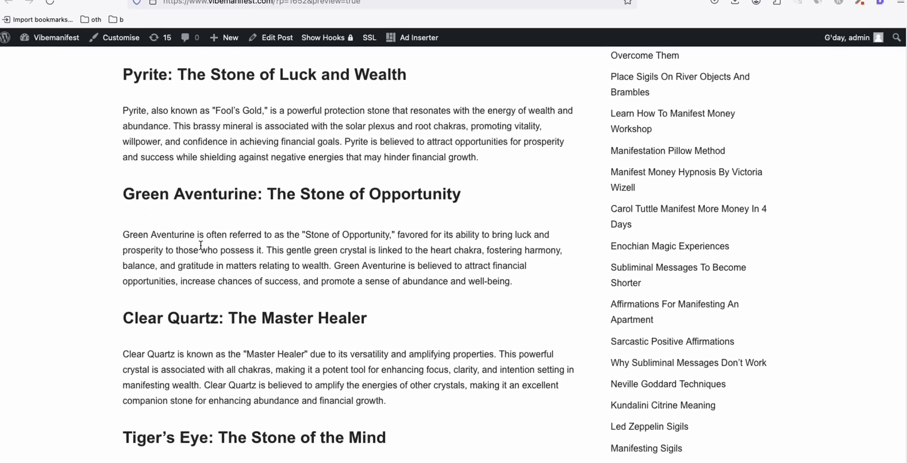
scroll(208, 250, "down", 8)
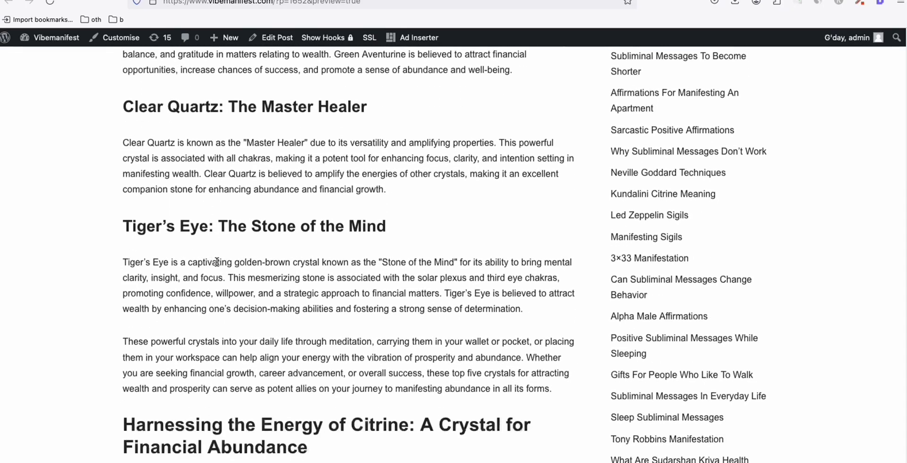
scroll(216, 262, "down", 4)
scroll(217, 262, "up", 1)
scroll(142, 321, "down", 1)
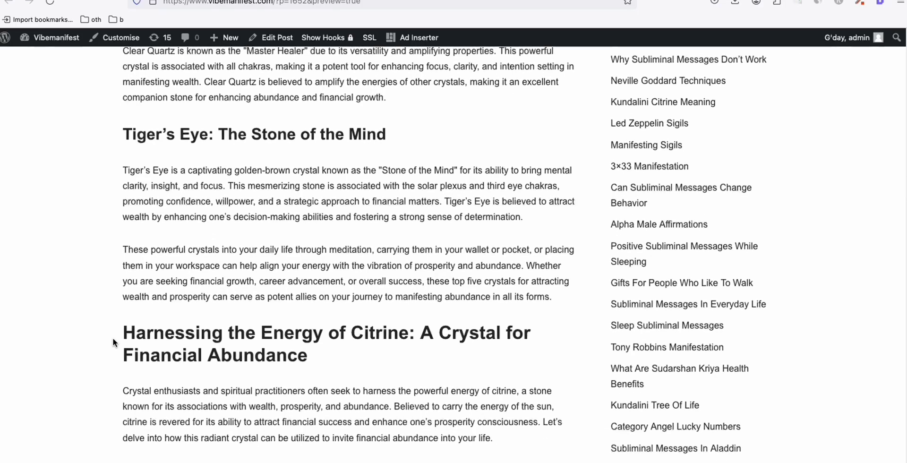
left_click_drag(113, 337, 318, 336)
scroll(316, 276, "down", 10)
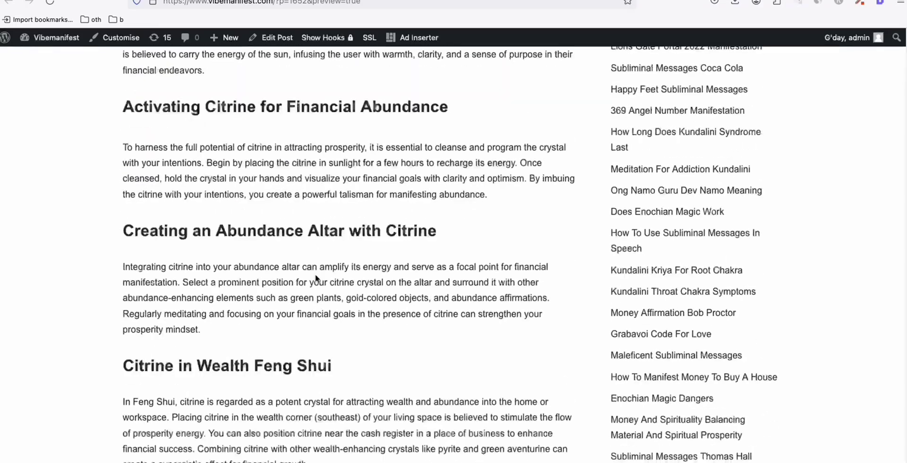
scroll(316, 277, "down", 5)
scroll(315, 274, "down", 6)
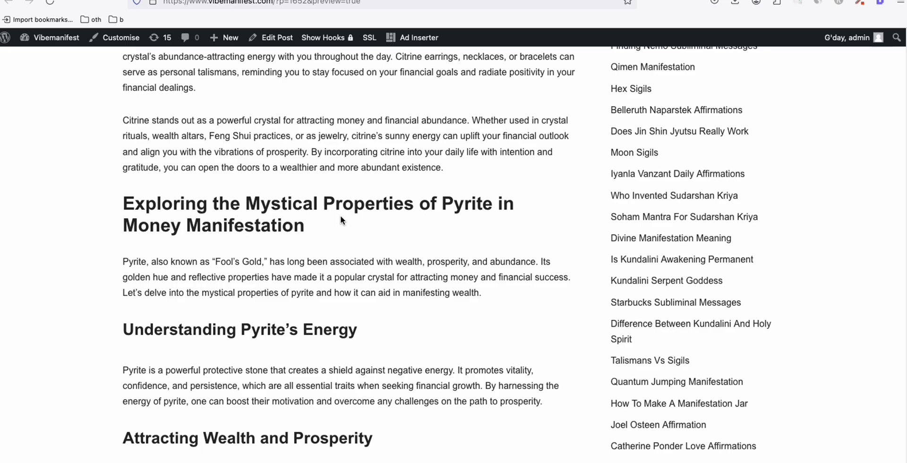
scroll(340, 219, "down", 9)
left_click_drag(120, 115, 324, 186)
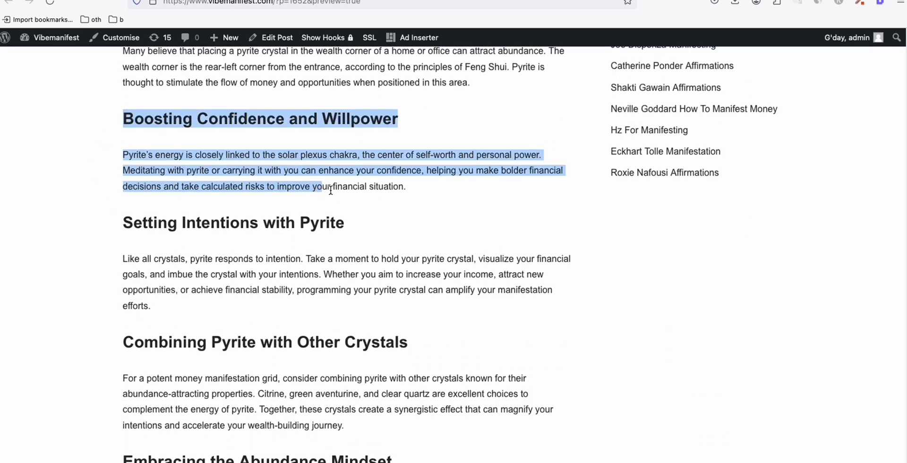
scroll(337, 203, "down", 17)
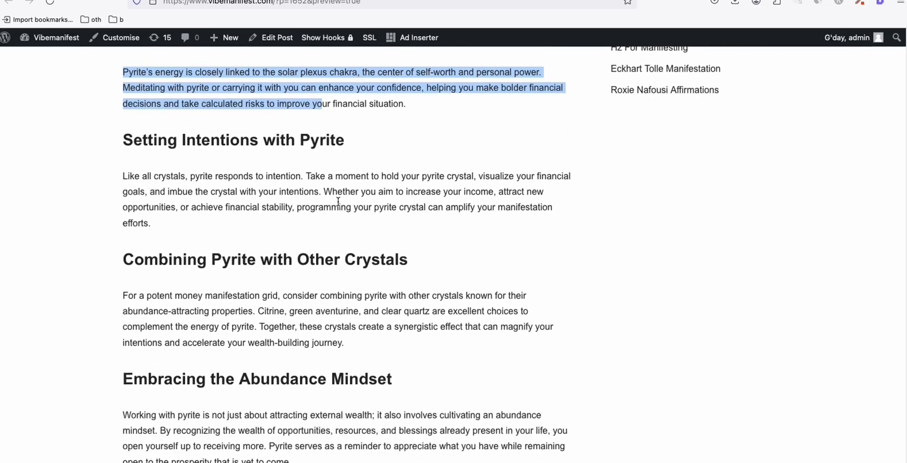
scroll(290, 233, "down", 18)
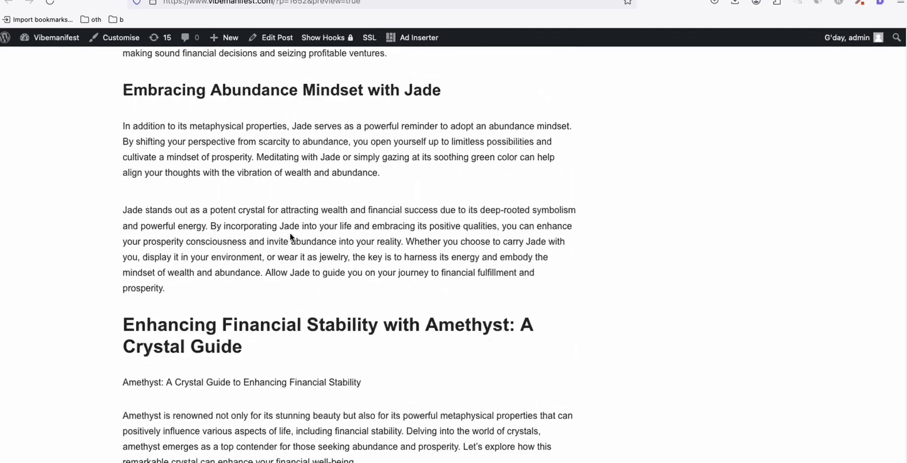
scroll(291, 236, "down", 8)
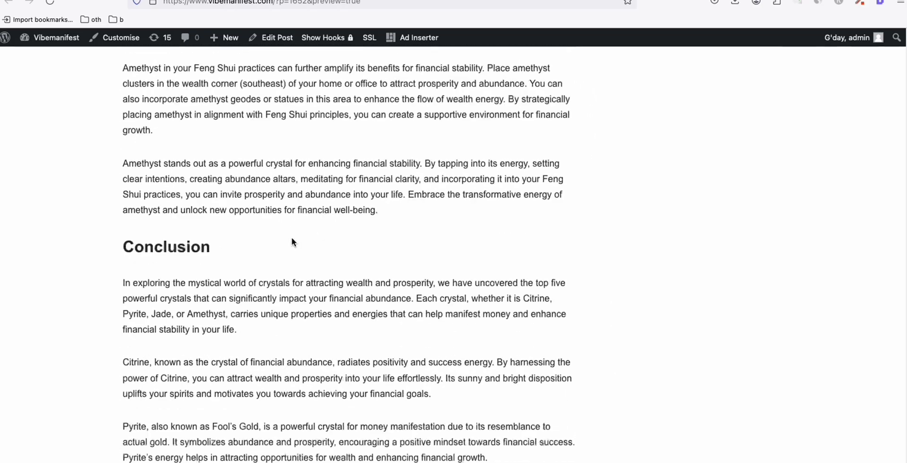
- Close the article preview and reload the WordPress drafts to check for newly posted articles
key("super+w")
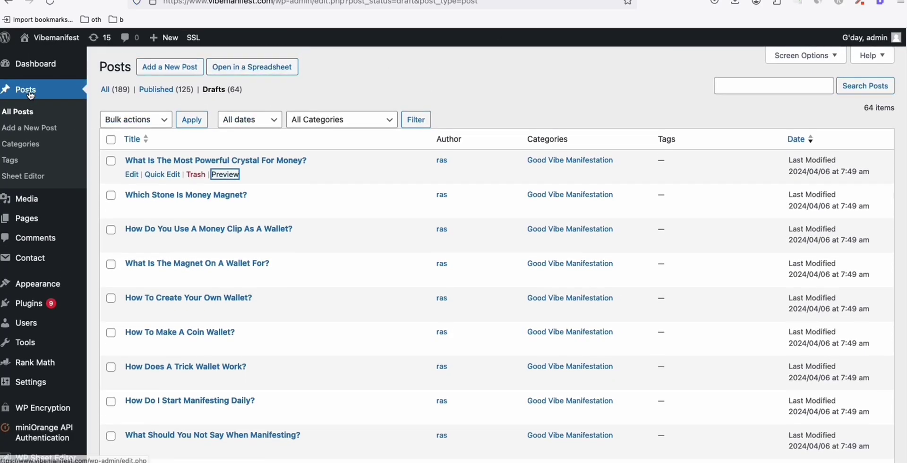
left_click(30, 94)
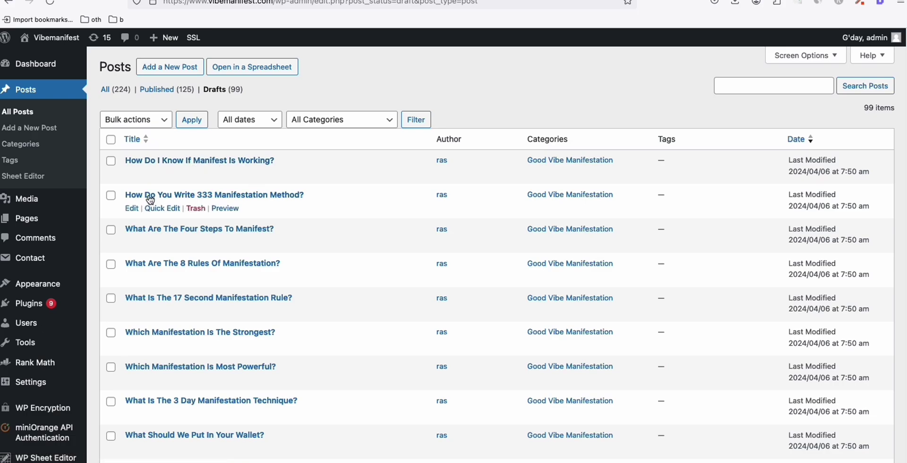
- Open the preview of the draft "How Do You Write 333 Manifestation Method?" in a new tab and examine its origin section and numbered steps
right_click(233, 210)
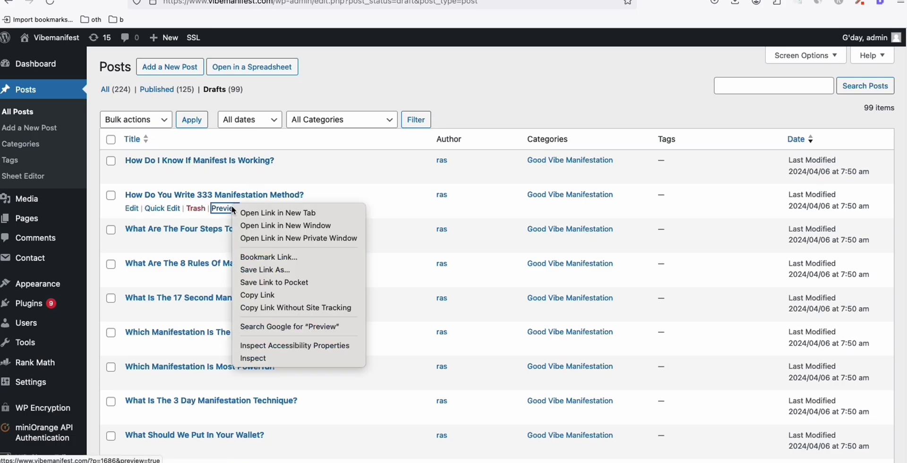
left_click(246, 213)
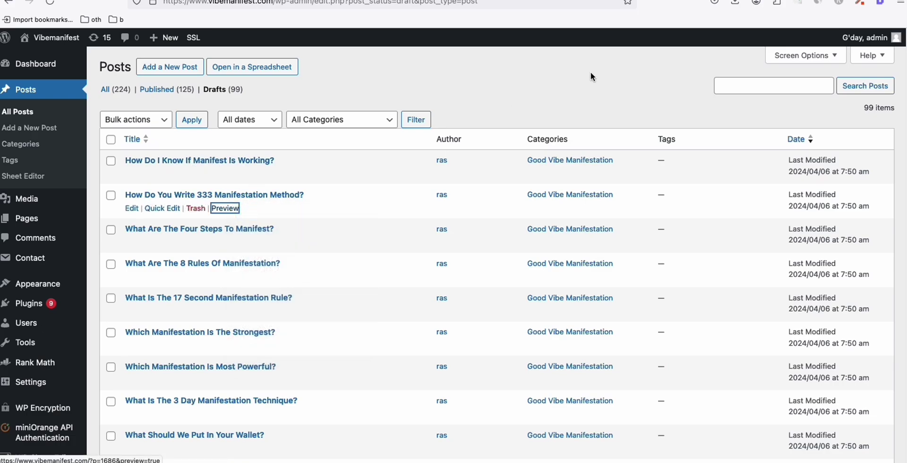
scroll(300, 136, "down", 8)
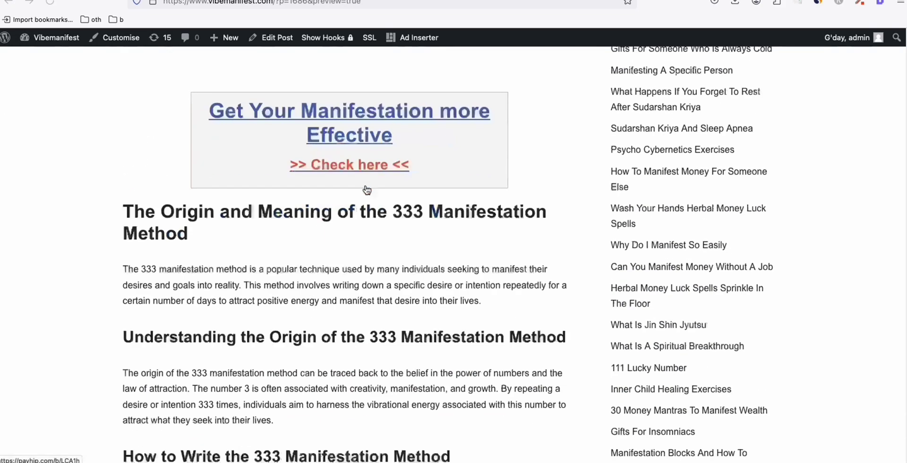
scroll(171, 231, "down", 1)
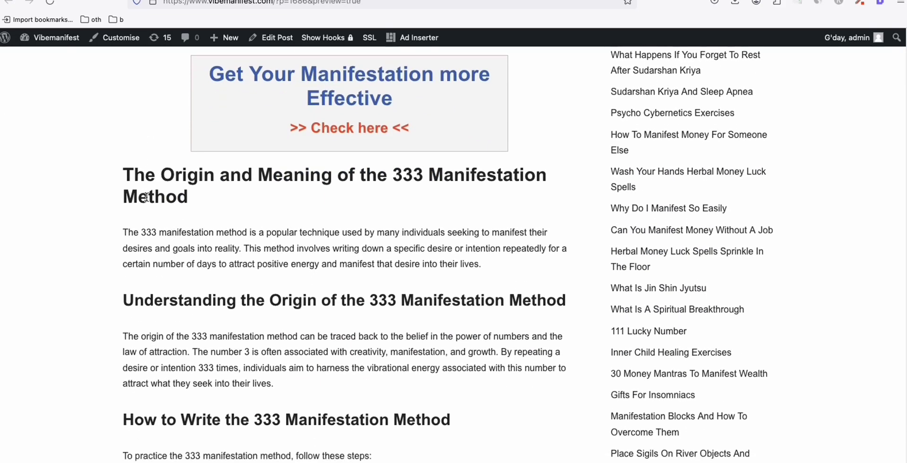
left_click_drag(123, 165, 178, 188)
scroll(184, 201, "down", 1)
scroll(184, 202, "down", 6)
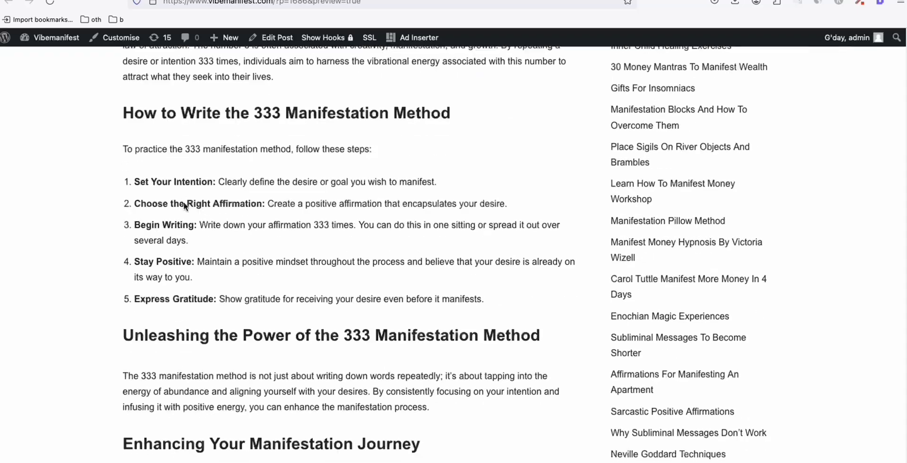
left_click_drag(115, 165, 488, 278)
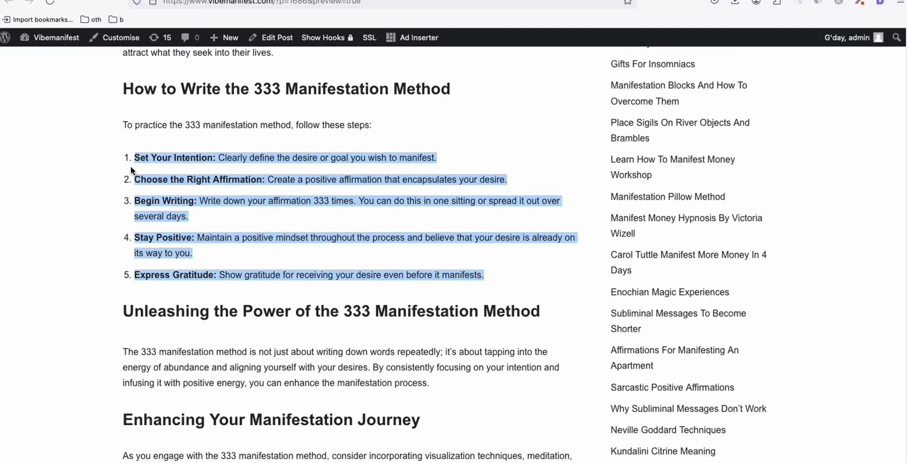
- Read through the rest of the 333 manifestation article, examining the visualization, affirmation and meditation sections down to the closing paragraphs
scroll(177, 149, "down", 15)
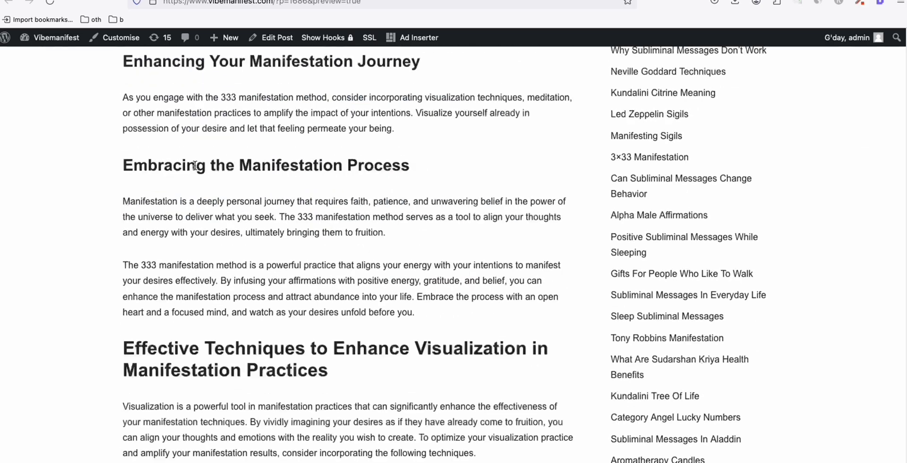
scroll(236, 186, "down", 10)
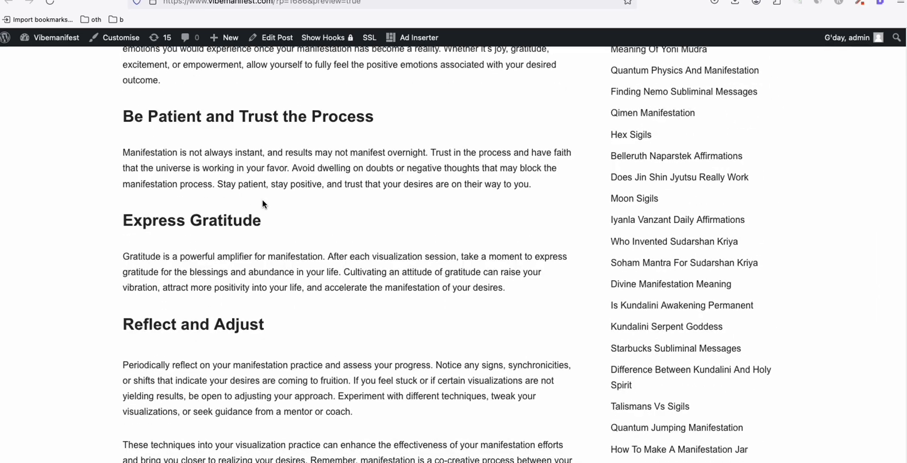
scroll(265, 201, "down", 1)
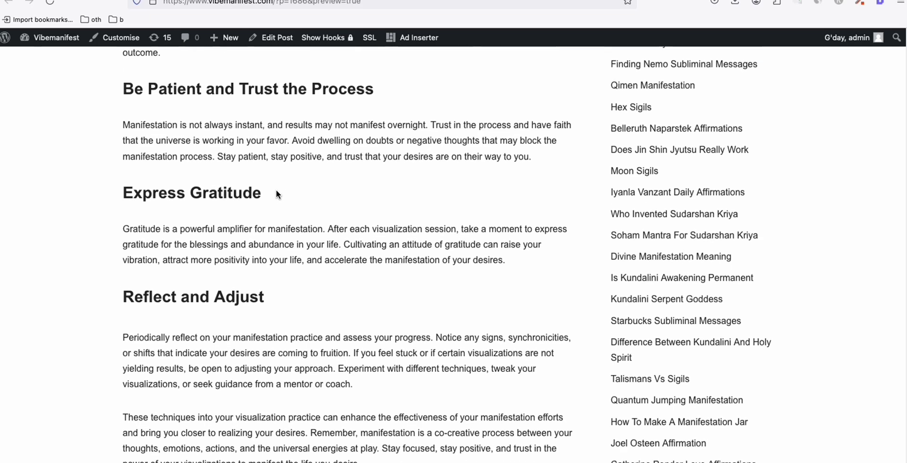
scroll(316, 173, "down", 1)
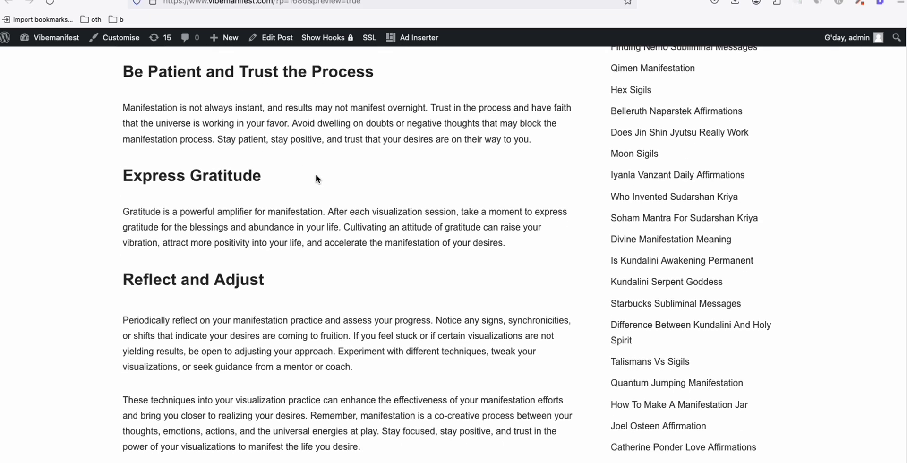
scroll(316, 177, "down", 1)
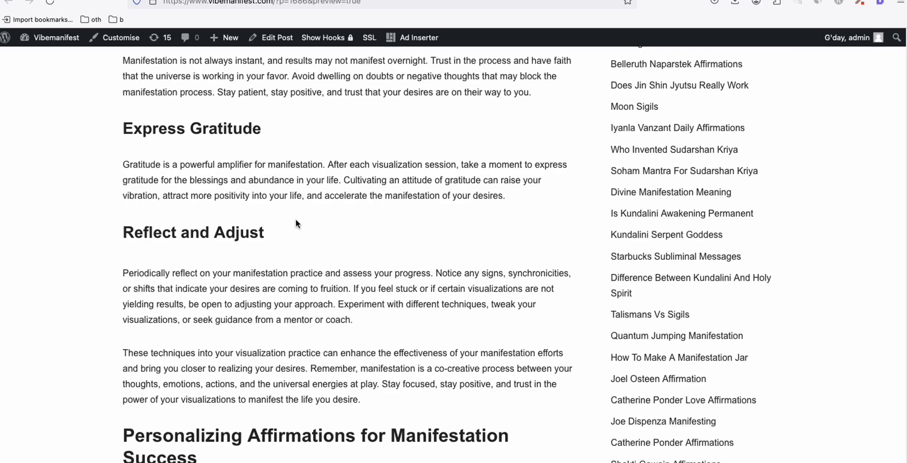
triple_click(290, 230)
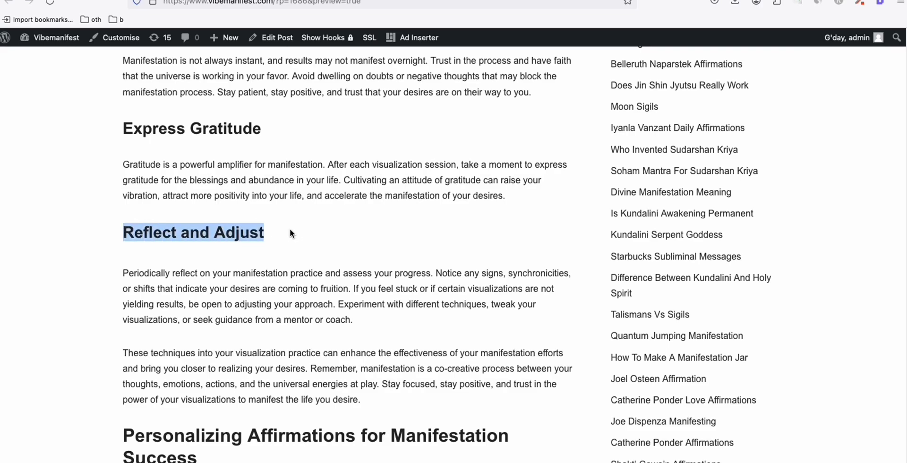
scroll(290, 230, "down", 3)
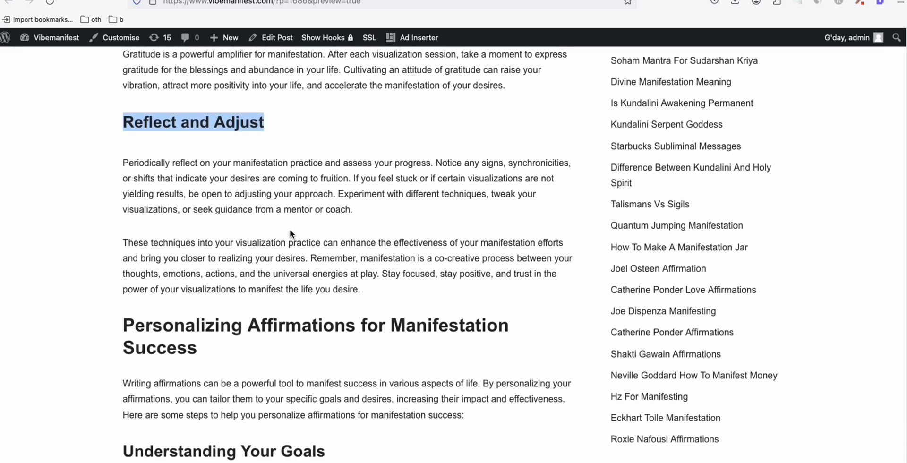
scroll(291, 232, "down", 8)
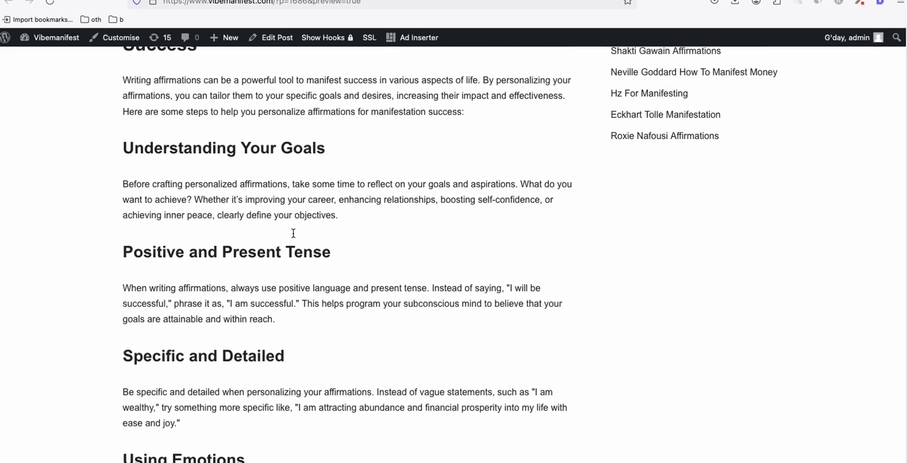
scroll(293, 233, "down", 1)
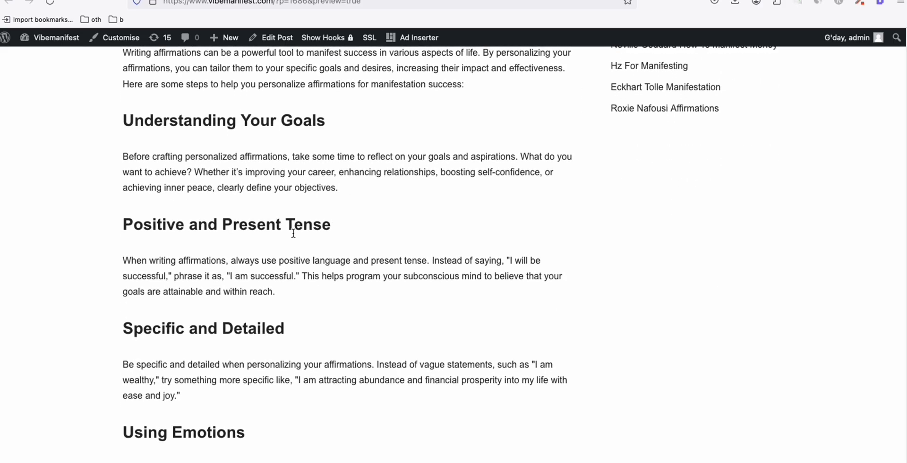
scroll(300, 241, "down", 10)
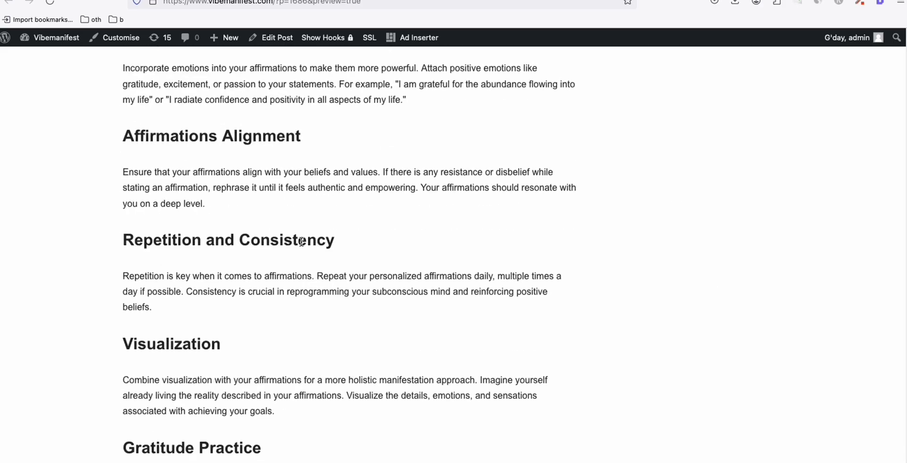
scroll(302, 241, "down", 1)
scroll(302, 243, "down", 20)
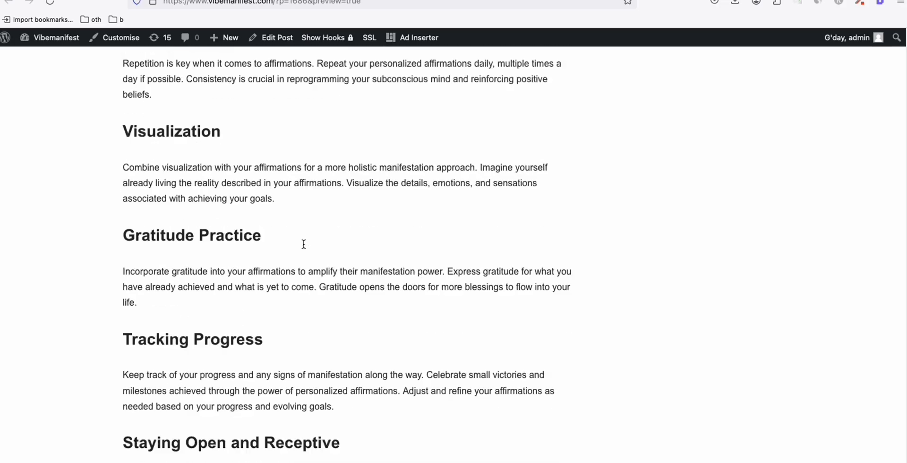
scroll(302, 245, "down", 20)
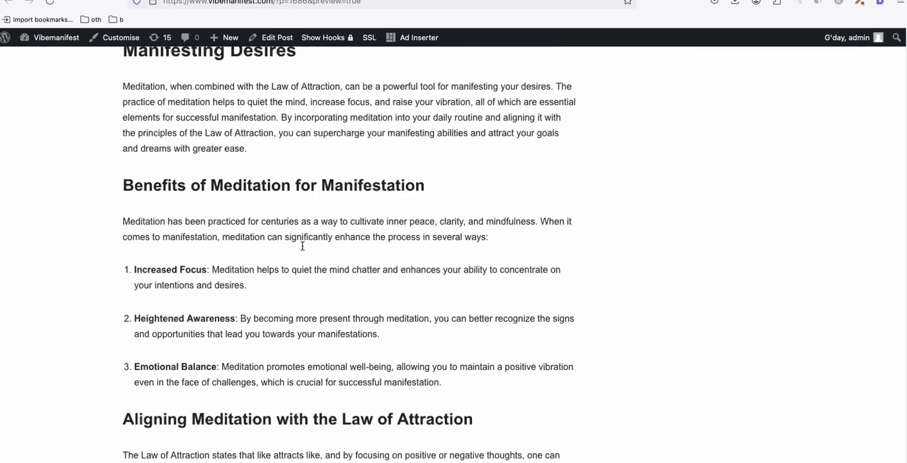
scroll(302, 245, "down", 4)
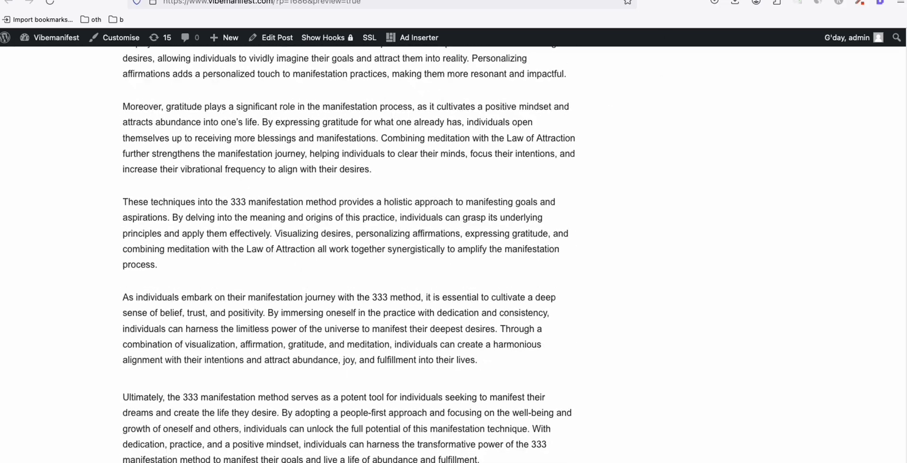
- Close the 333 method article preview and refresh the Drafts list to check for more posted articles
key("ctrl+w")
left_click(254, 65)
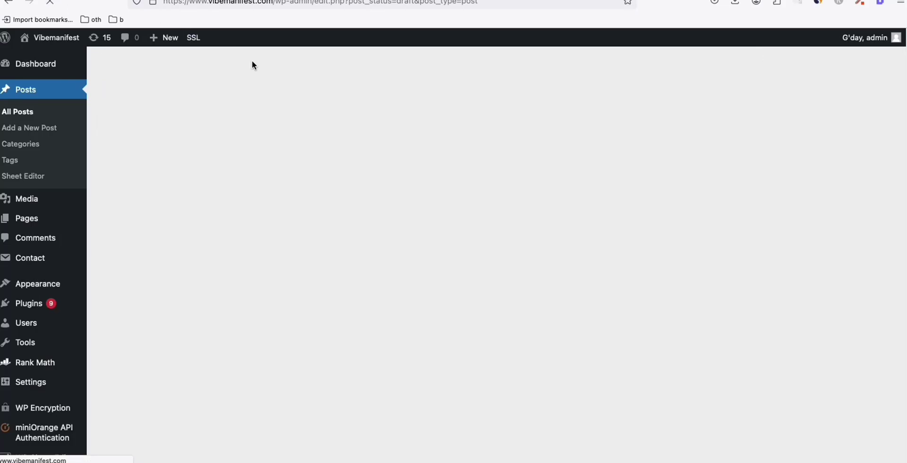
left_click(240, 92)
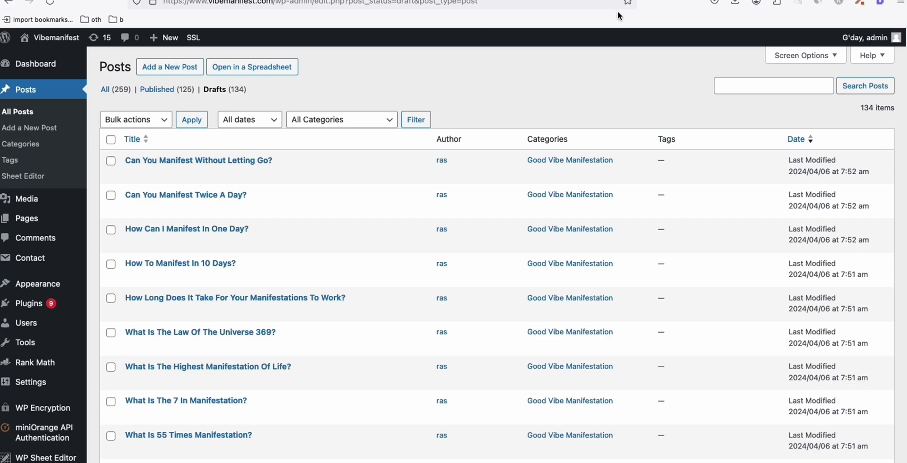
- Preview the draft "How Can I Manifest In One Day?" and skim its headings and section text
scroll(236, 161, "down", 1)
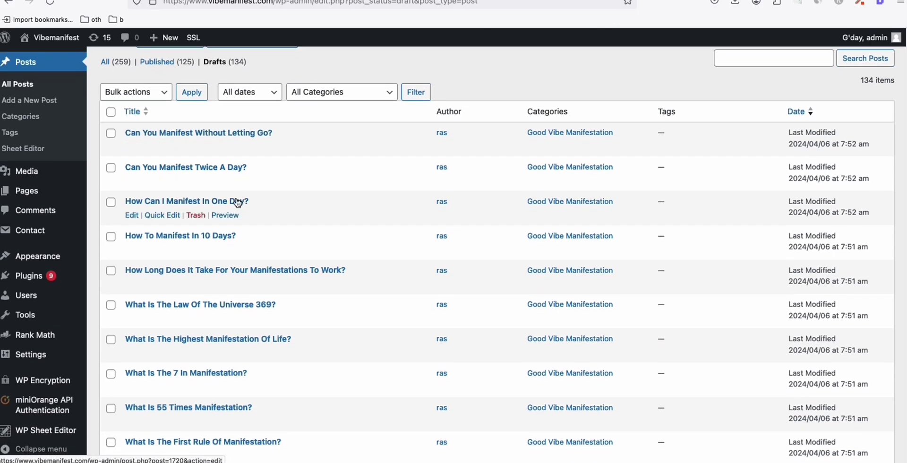
right_click(226, 215)
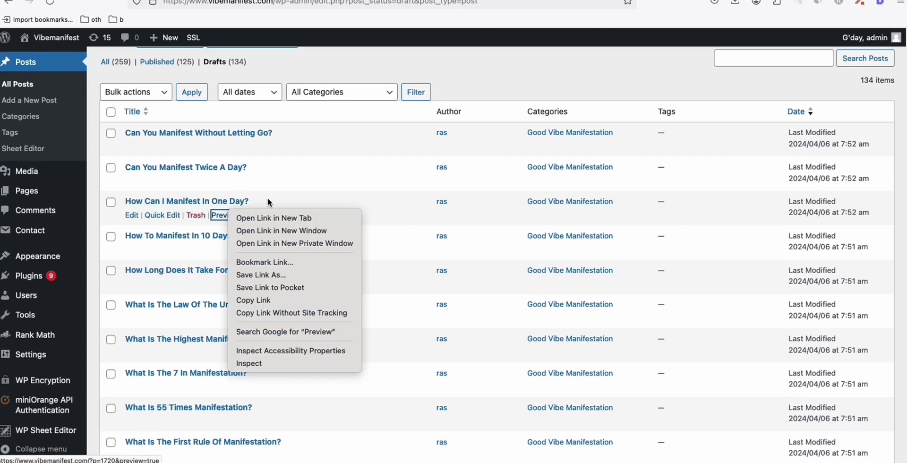
key("Escape")
left_click(220, 215)
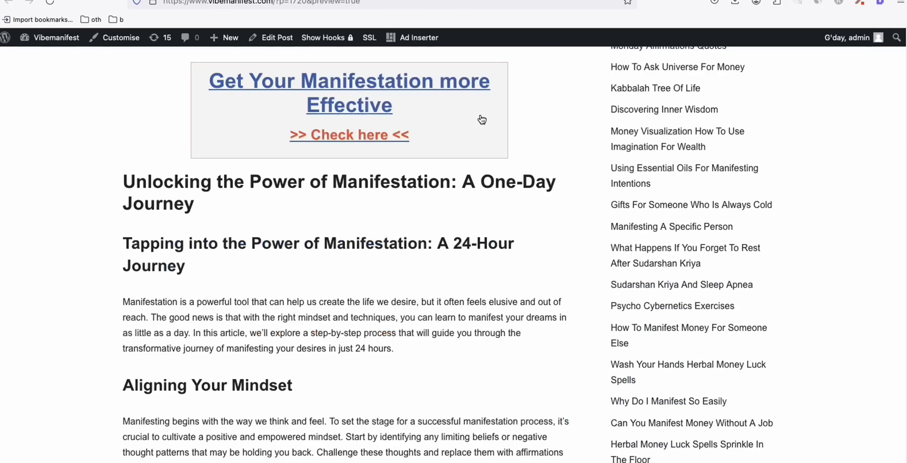
scroll(279, 189, "down", 20)
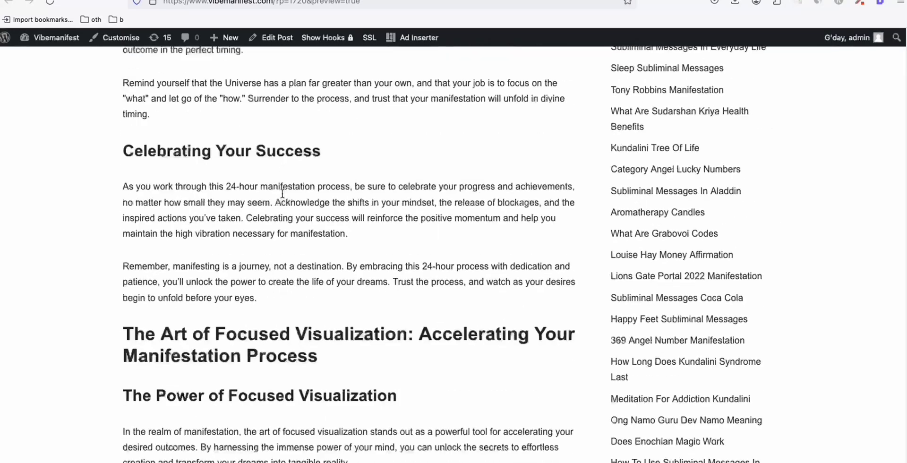
scroll(282, 194, "down", 12)
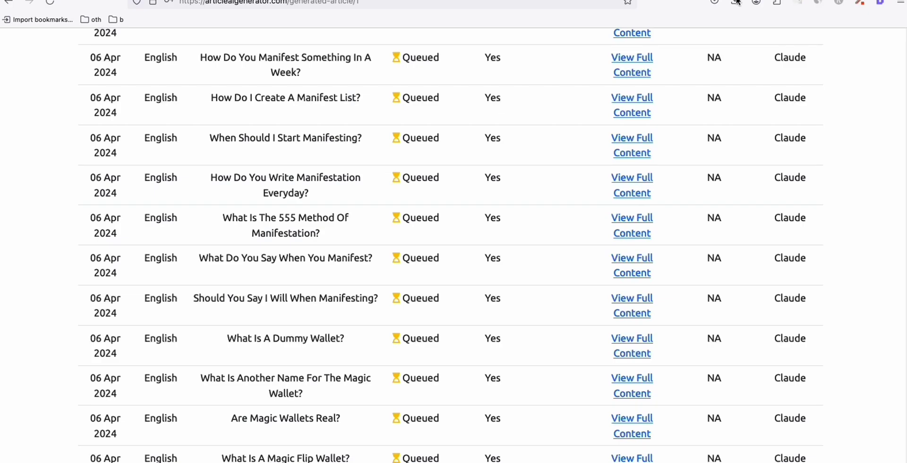
- Switch to Article AI Generator, reload the generated articles list and open the bulk article form at its batch limits
key("super+r")
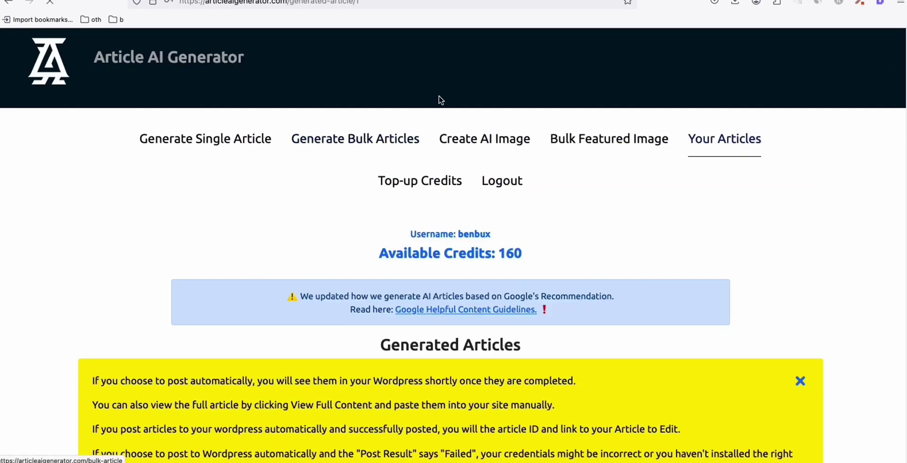
scroll(449, 97, "down", 8)
scroll(378, 85, "up", 2)
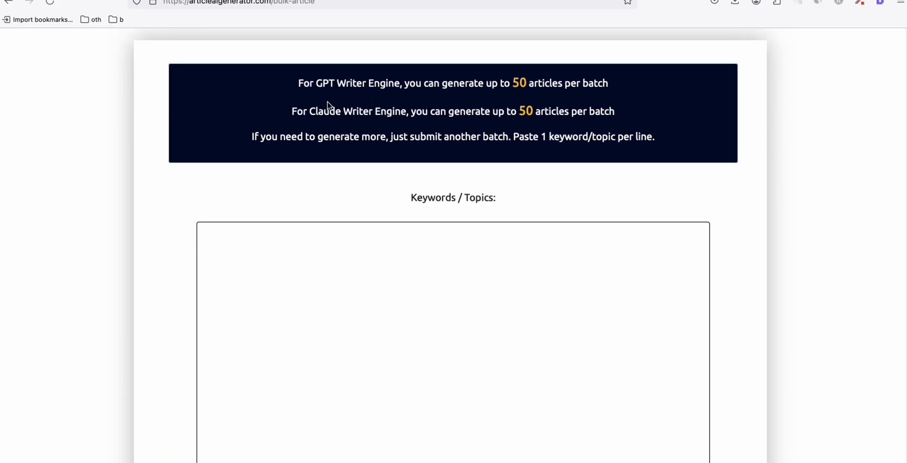
- Examine the per-batch article limit for the Claude Writer Engine and the bulk form's keyword, length and engine fields
left_click_drag(520, 111, 617, 119)
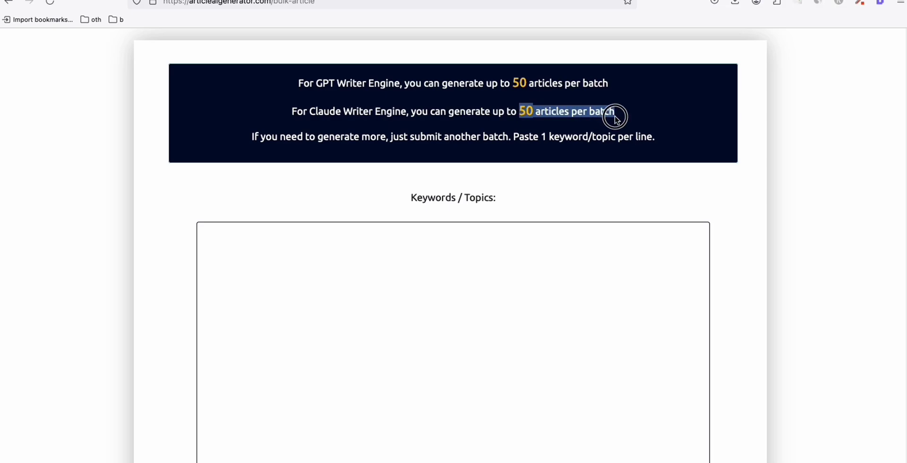
left_click(616, 119)
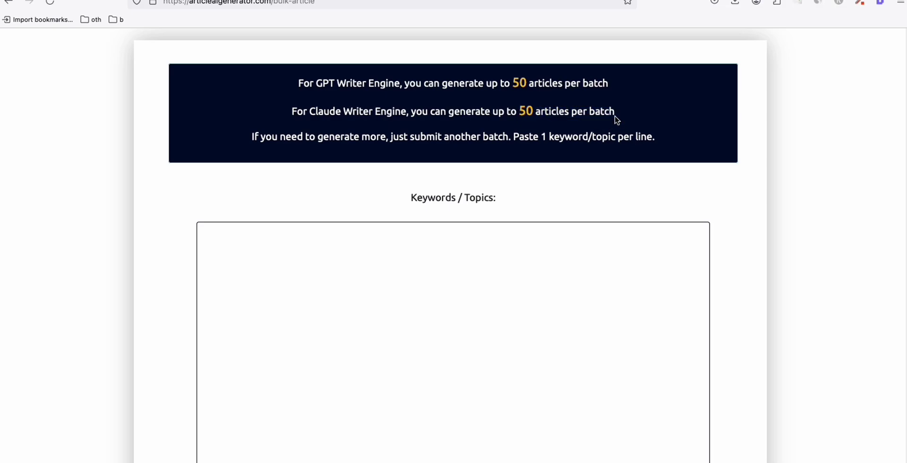
triple_click(339, 113)
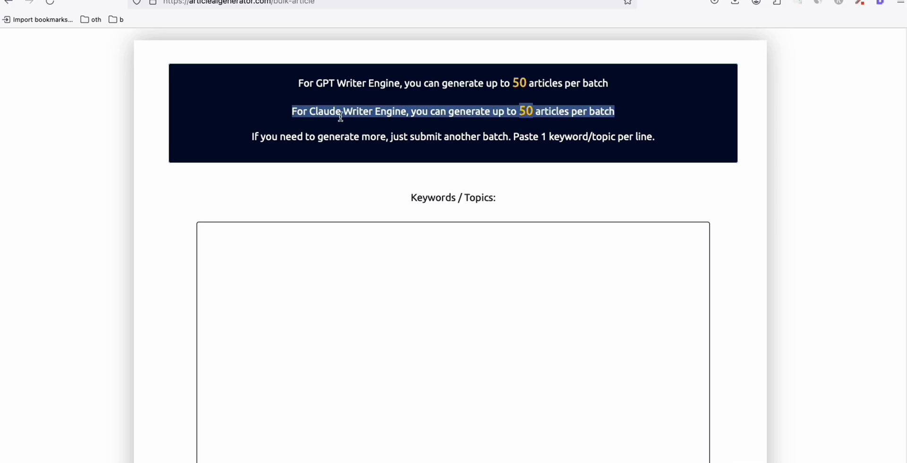
double_click(331, 115)
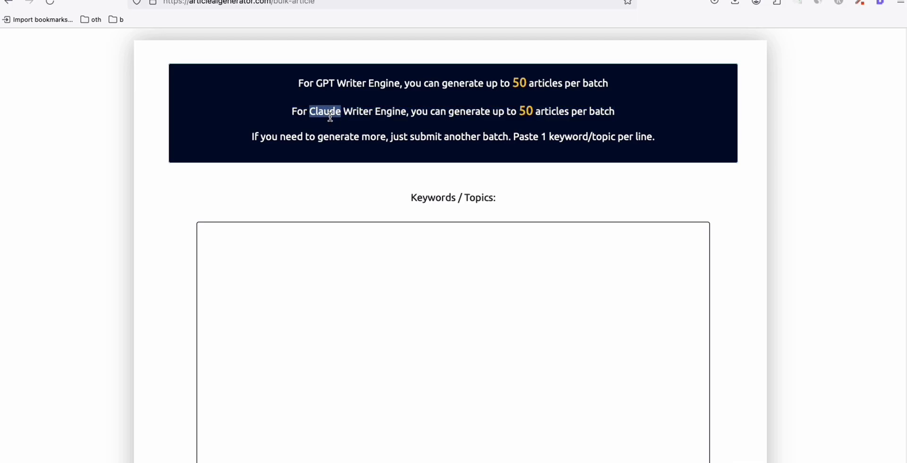
scroll(425, 128, "down", 3)
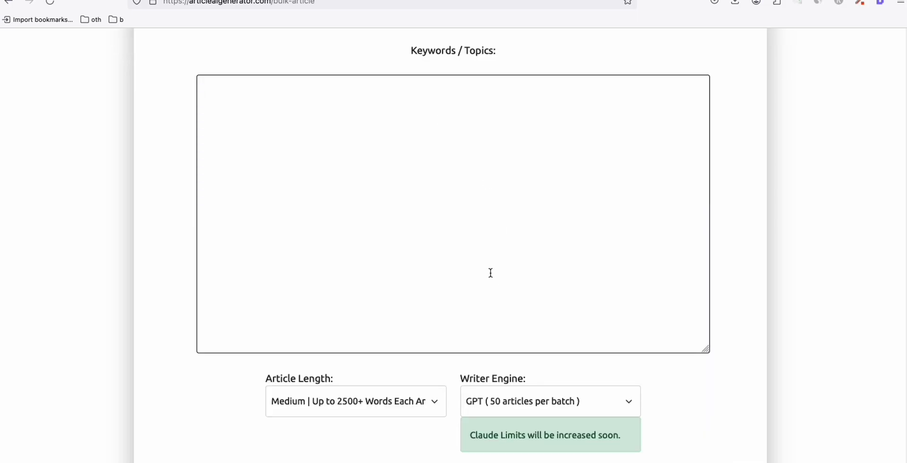
scroll(493, 271, "up", 1)
scroll(495, 272, "up", 5)
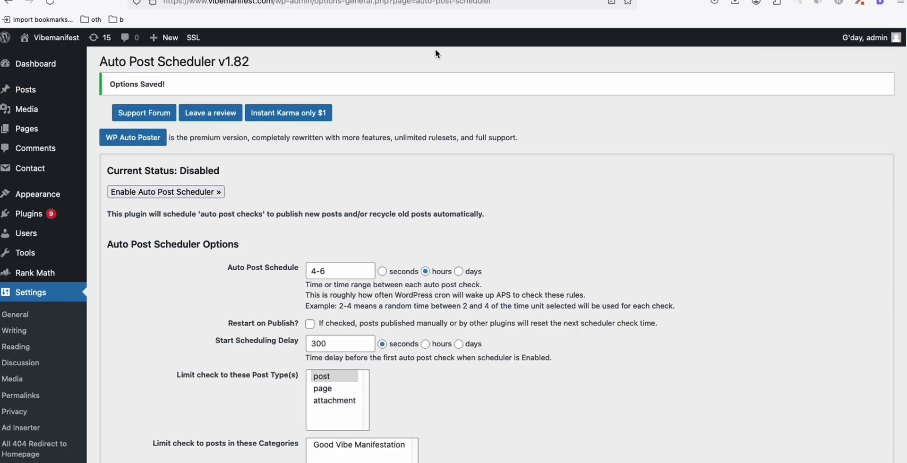
- Review the Auto Post Scheduler's check interval, start delay, post filters, day limits and eligible post statuses
scroll(238, 169, "down", 3)
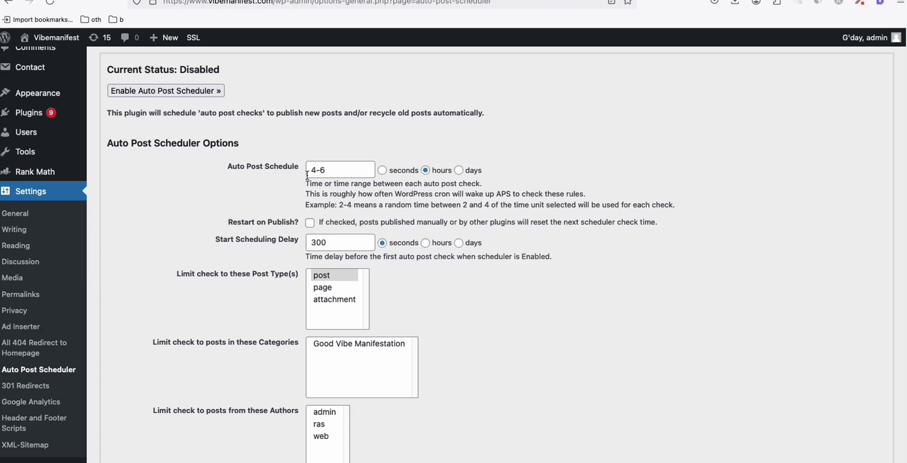
left_click_drag(333, 173, 287, 167)
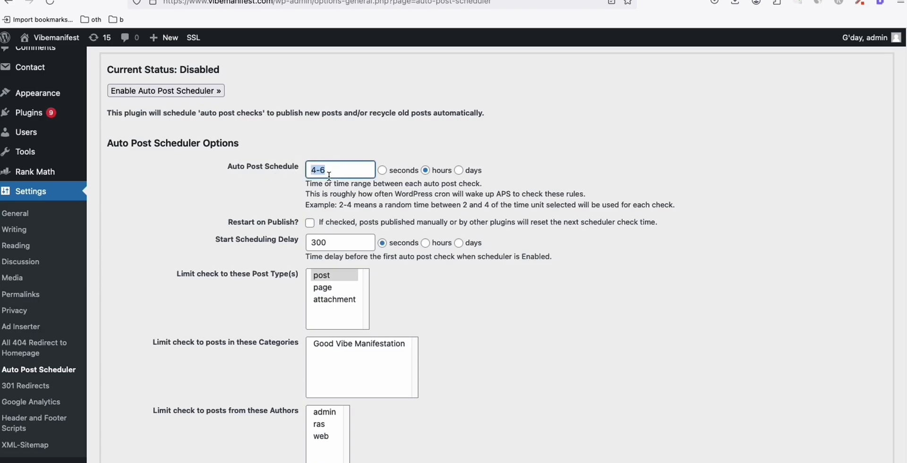
scroll(329, 175, "down", 3)
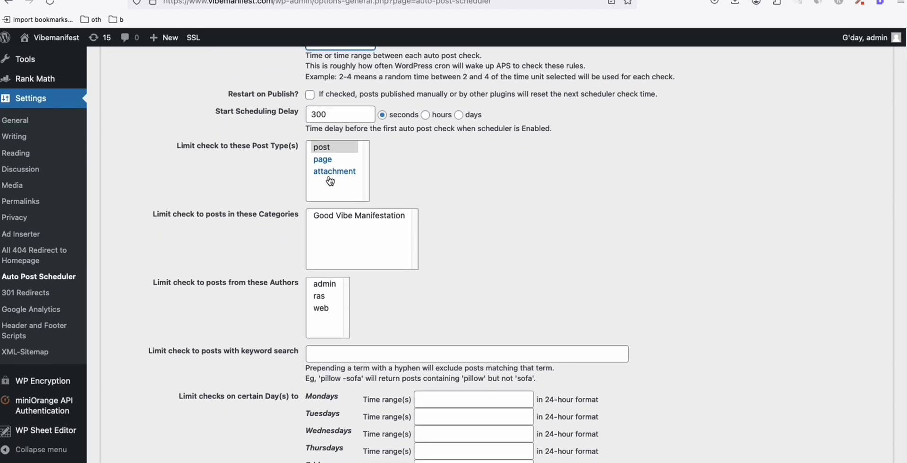
scroll(267, 143, "up", 1)
scroll(265, 138, "up", 4)
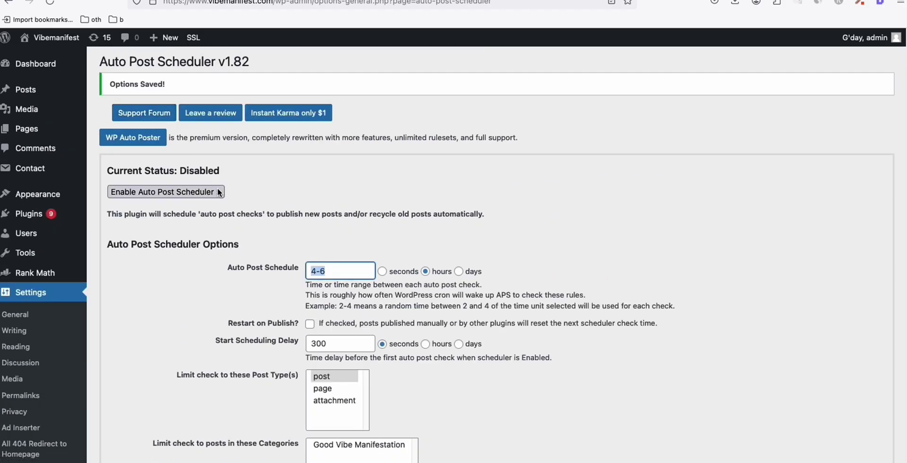
scroll(218, 187, "down", 3)
scroll(221, 186, "down", 5)
scroll(253, 86, "up", 4)
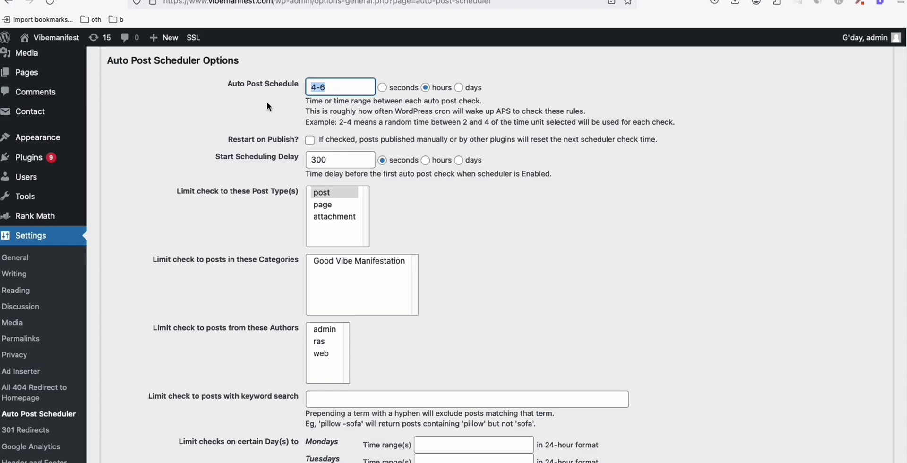
scroll(268, 103, "down", 6)
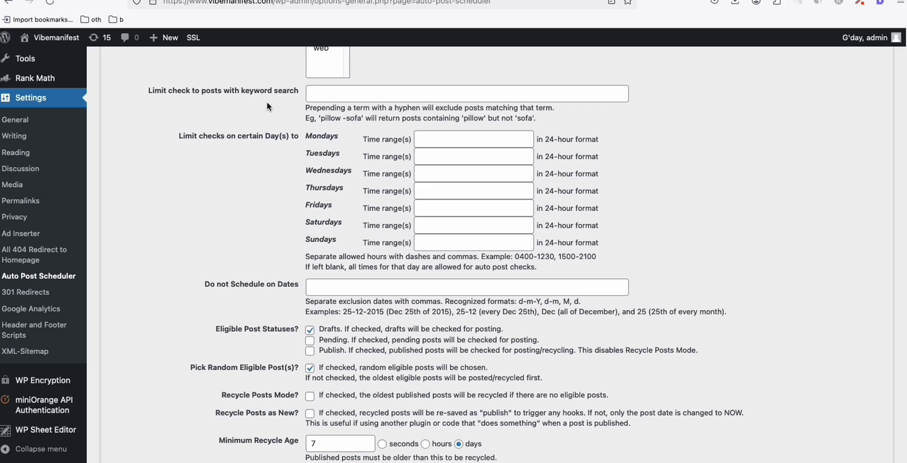
scroll(316, 168, "down", 5)
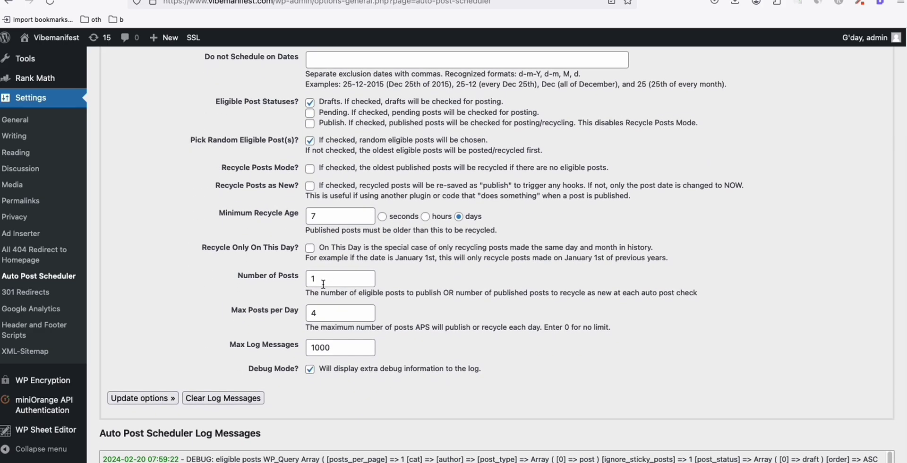
- Examine the Number of Posts and Max Posts per Day settings alongside the Auto Post Schedule interval
left_click_drag(324, 283, 287, 268)
double_click(314, 312)
left_click(219, 297)
left_click(308, 311)
double_click(328, 313)
left_click(257, 315)
scroll(257, 315, "up", 10)
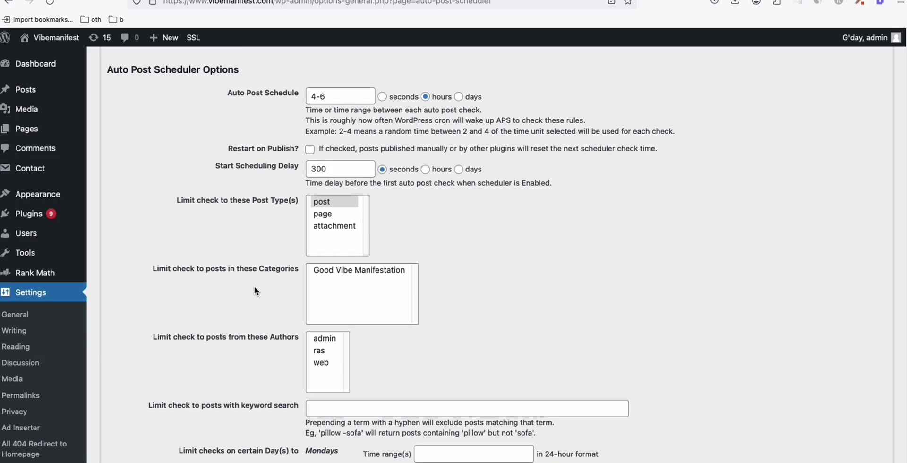
scroll(254, 285, "up", 1)
left_click(329, 103)
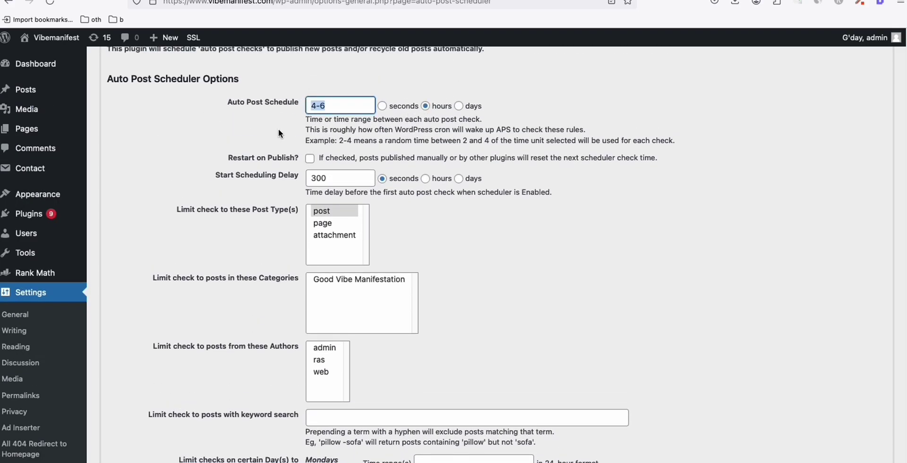
scroll(246, 180, "down", 9)
scroll(288, 285, "down", 1)
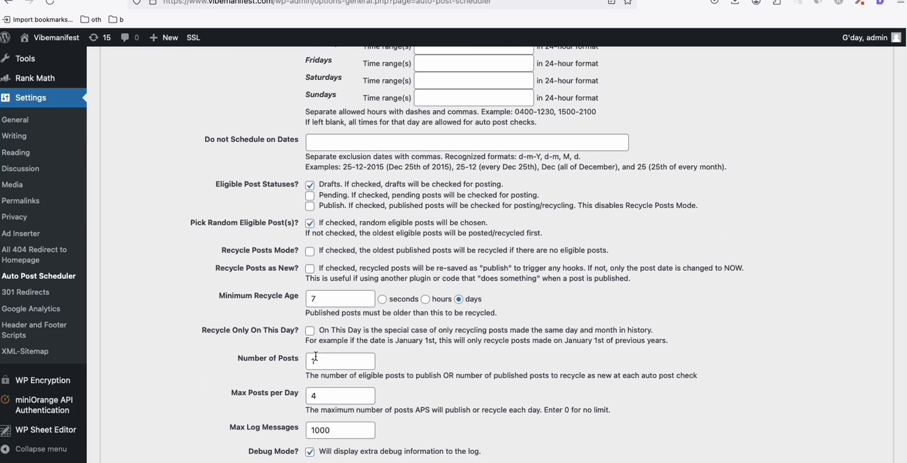
scroll(312, 382, "down", 1)
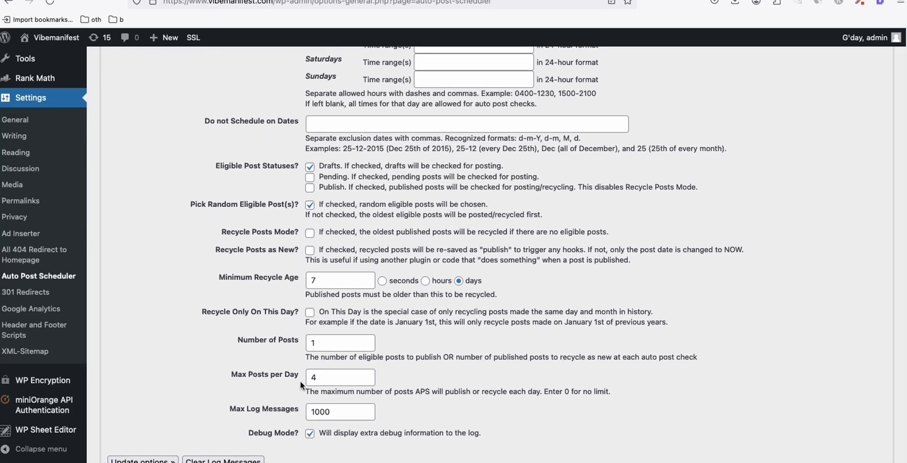
- Save the Auto Post Scheduler options and enable the scheduler
scroll(177, 304, "down", 3)
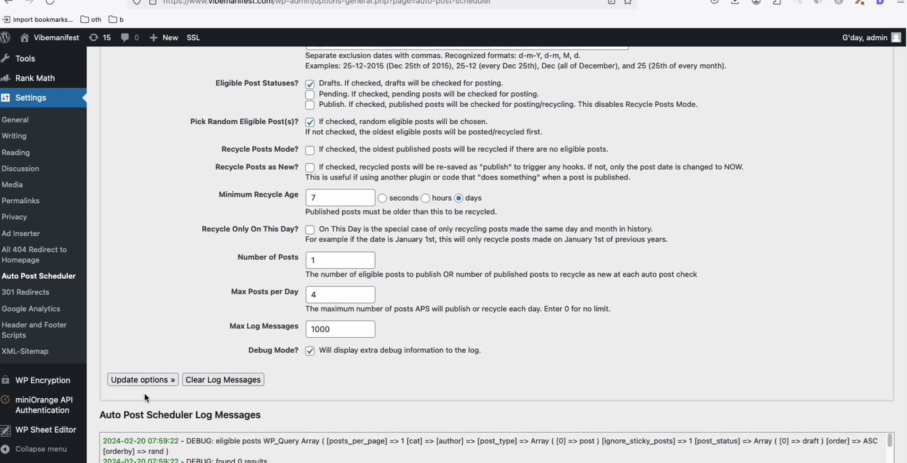
left_click(142, 379)
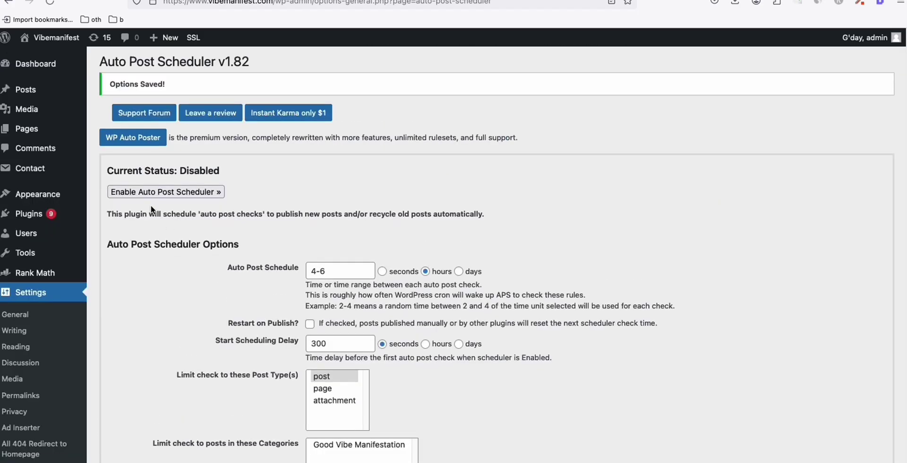
left_click(147, 192)
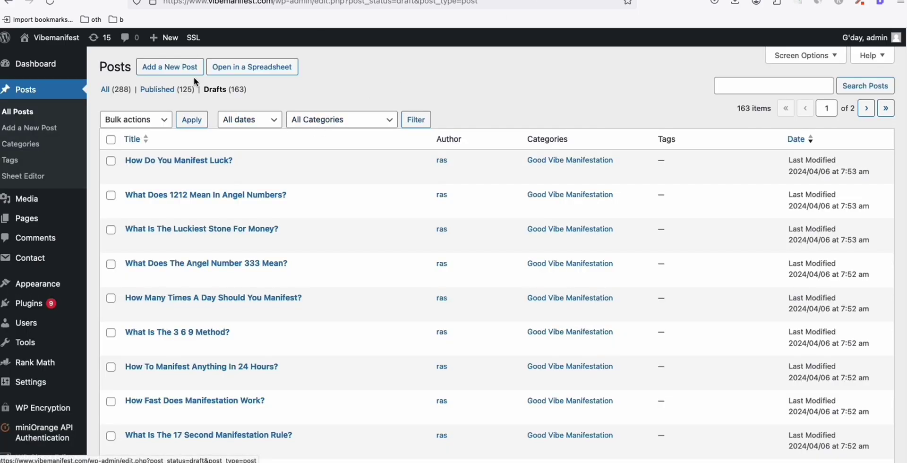
- Refresh the Drafts list in Posts and open a preview of "Should You Say I Will When Manifesting?" in a new tab
left_click(218, 66)
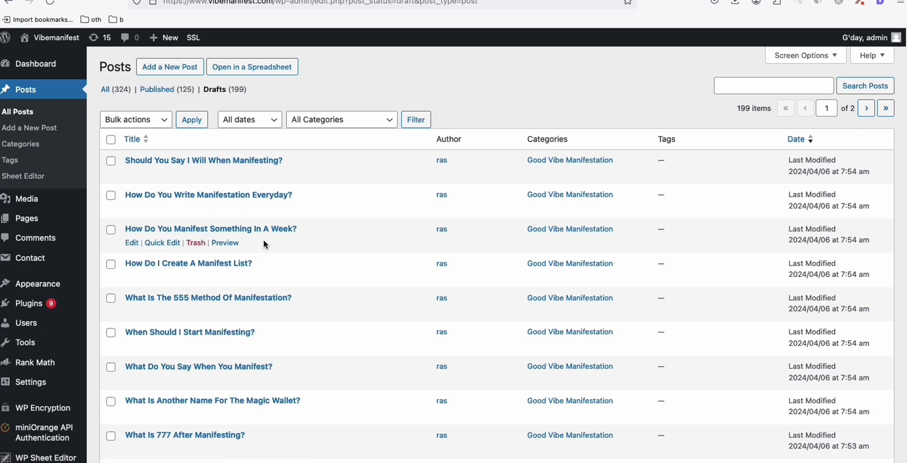
right_click(238, 177)
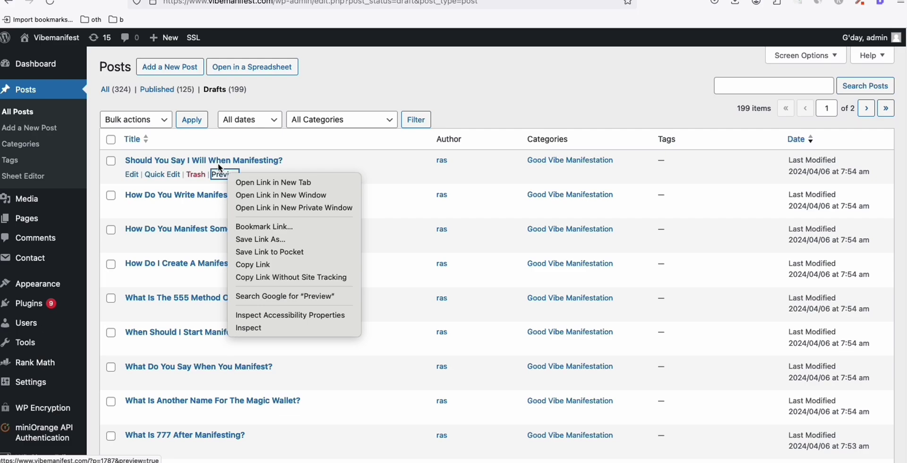
left_click(258, 182)
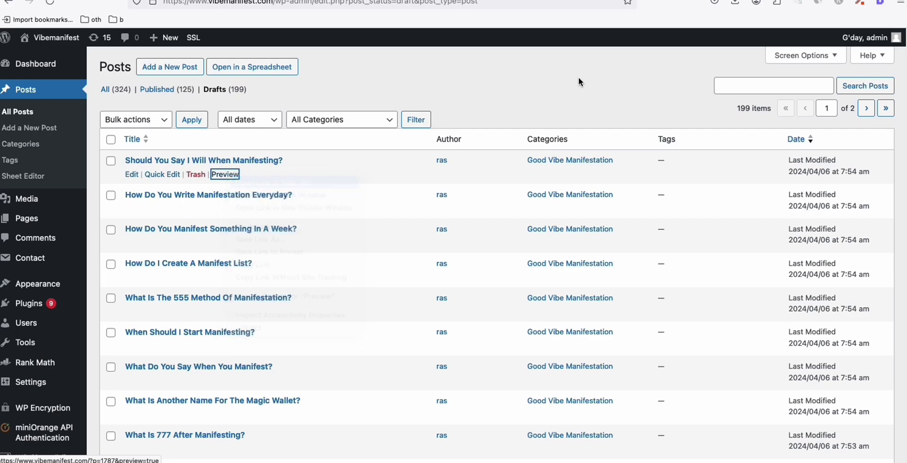
- Skim the headings and section text of the previewed "I Will" manifestation article
scroll(417, 104, "down", 6)
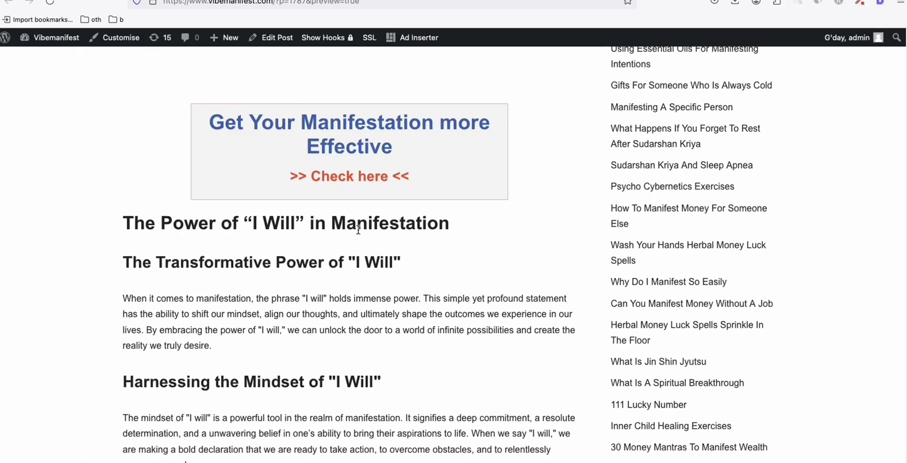
scroll(363, 228, "down", 3)
scroll(366, 228, "down", 10)
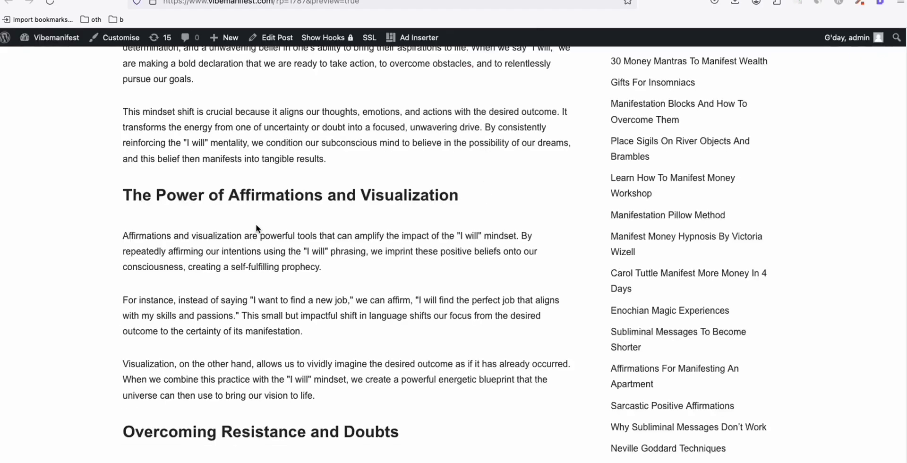
scroll(251, 224, "down", 15)
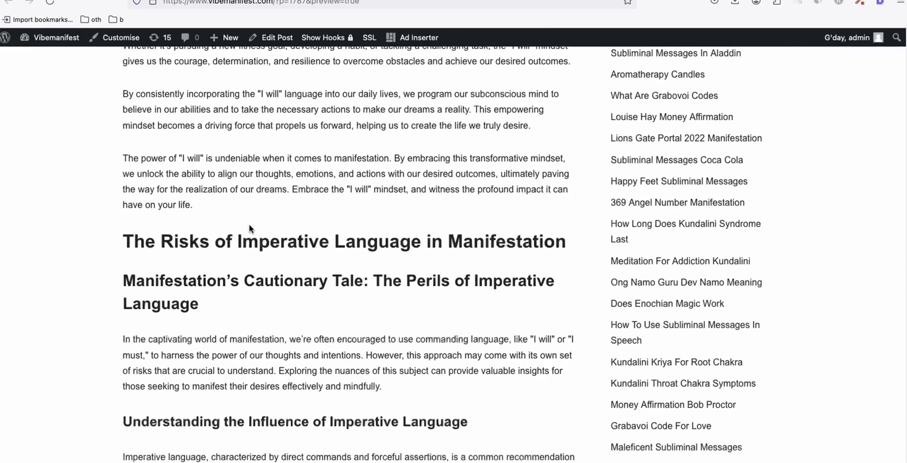
scroll(248, 224, "down", 20)
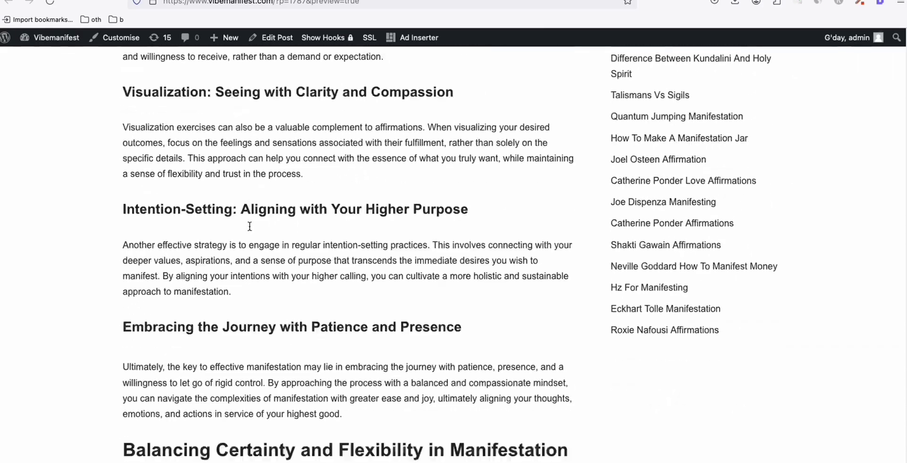
scroll(249, 226, "down", 6)
scroll(250, 226, "down", 20)
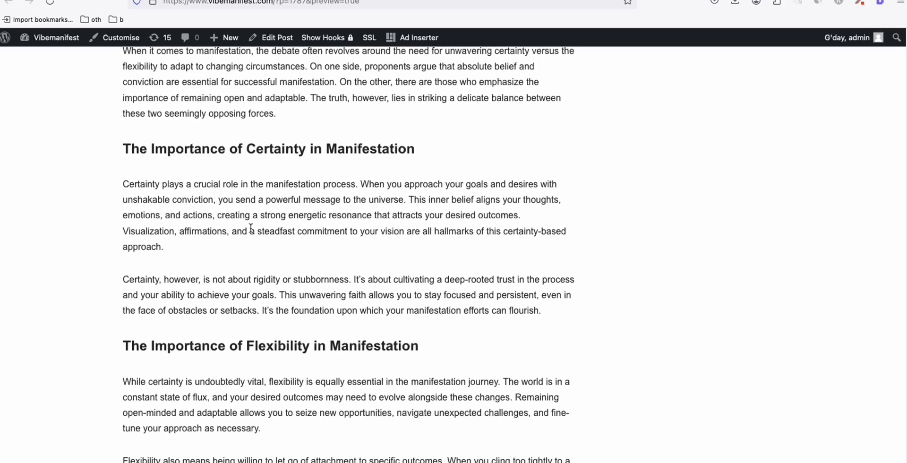
scroll(255, 231, "down", 11)
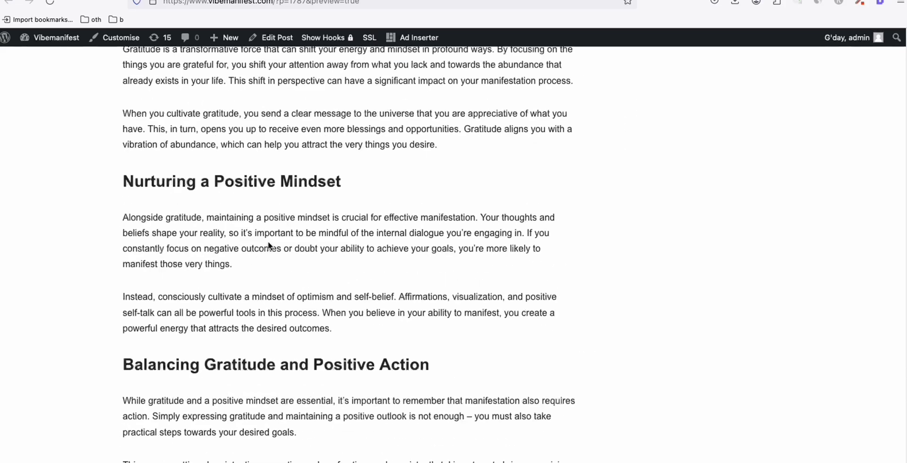
- Switch to Article AI Generator's bulk form, check the Claude Writer Engine batch limit and place the cursor in the Keywords / Topics field
left_click(738, 1)
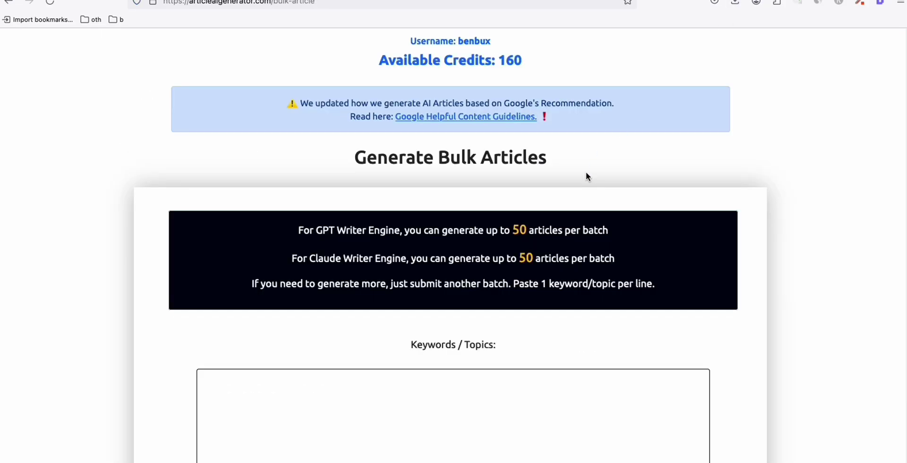
scroll(542, 202, "up", 2)
scroll(537, 217, "down", 2)
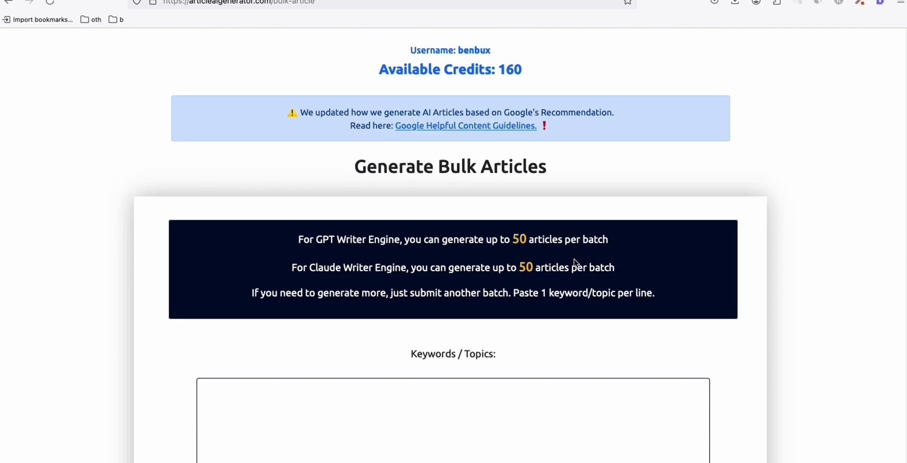
scroll(526, 270, "down", 1)
double_click(526, 260)
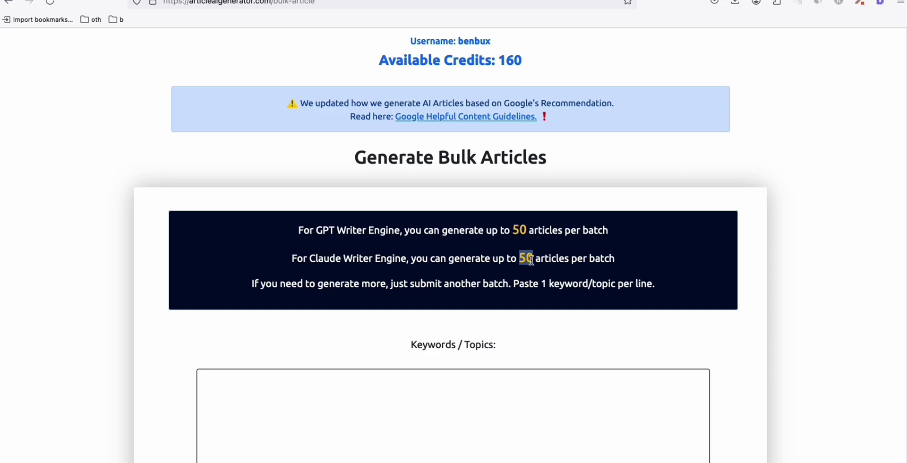
scroll(360, 266, "down", 5)
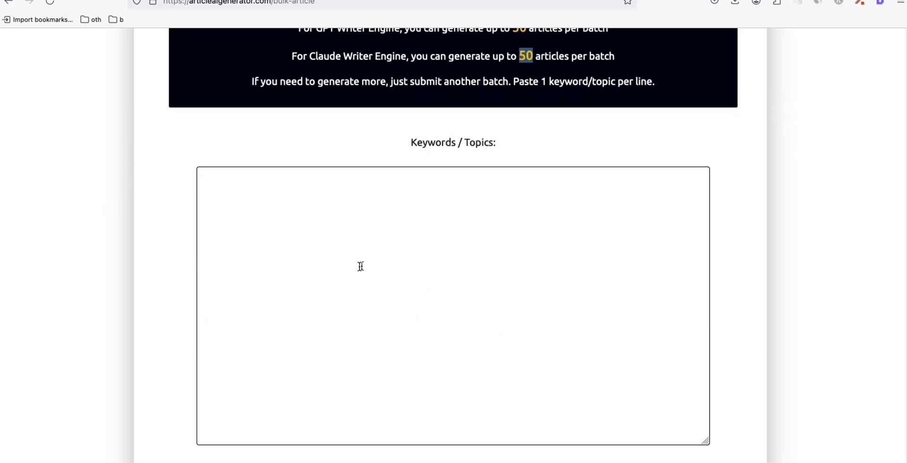
left_click(337, 245)
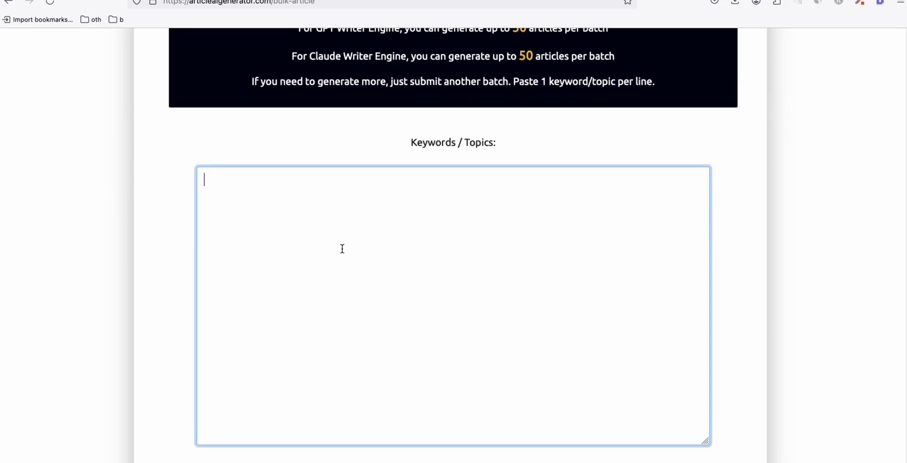